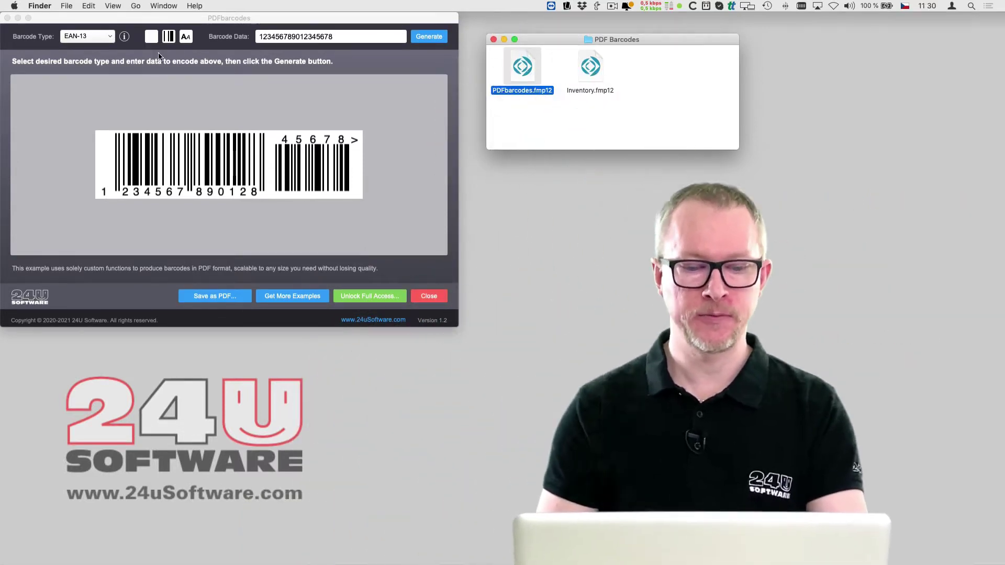
{"action": "left_click", "coordinate": [156, 56]}
{"action": "left_click", "coordinate": [92, 36]}
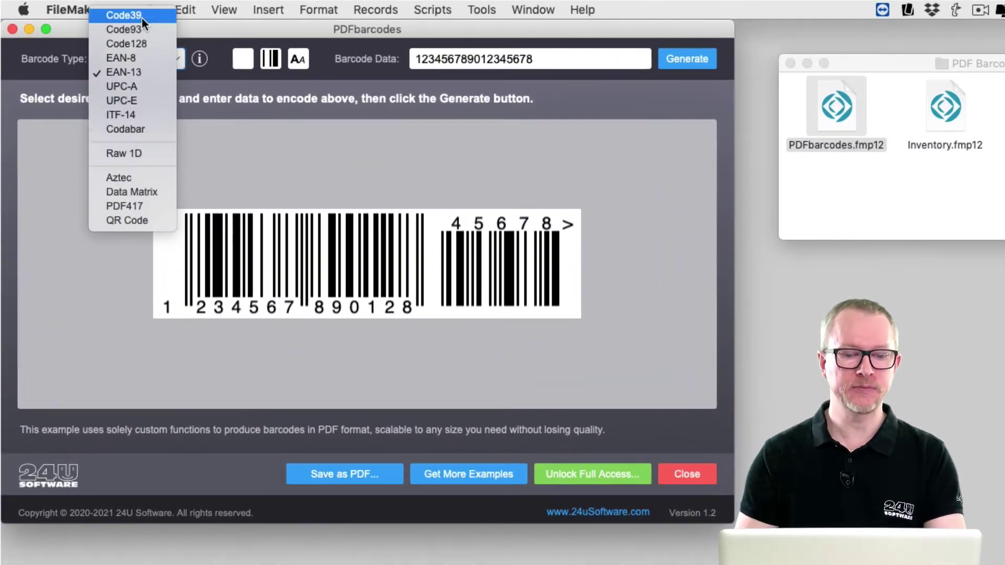
{"action": "left_click", "coordinate": [141, 16]}
{"action": "left_click", "coordinate": [675, 57]}
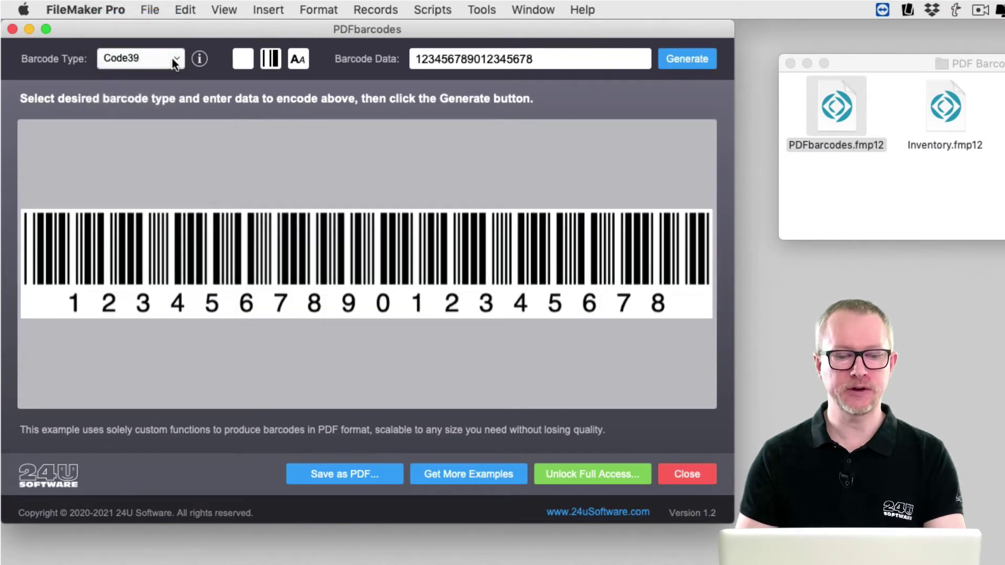
{"action": "left_click", "coordinate": [170, 60]}
{"action": "left_click", "coordinate": [120, 88]}
{"action": "left_click", "coordinate": [679, 59]}
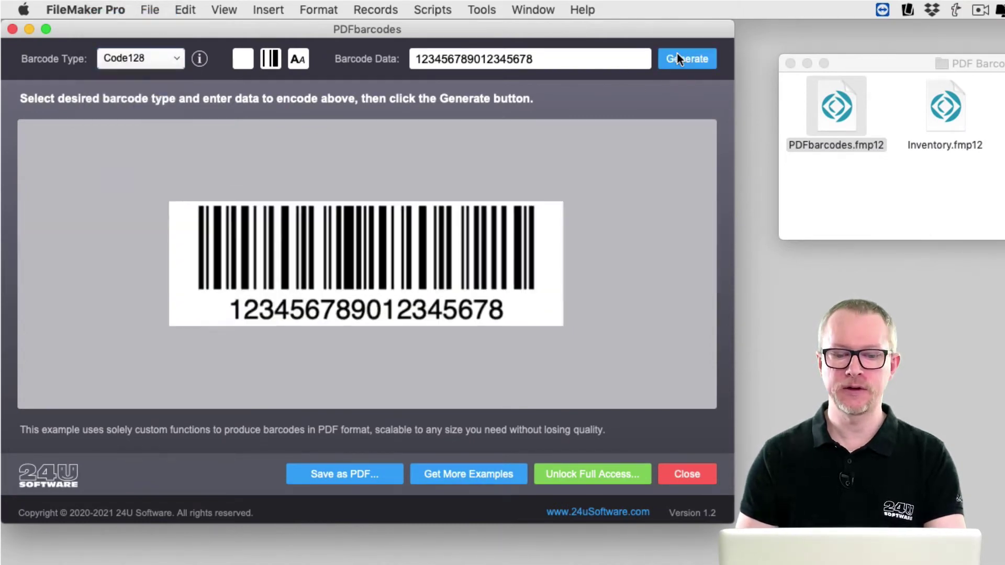
Generate the number as an ITF-14 barcode, then as a Codabar barcode
{"action": "left_click", "coordinate": [169, 60]}
{"action": "left_click", "coordinate": [130, 131]}
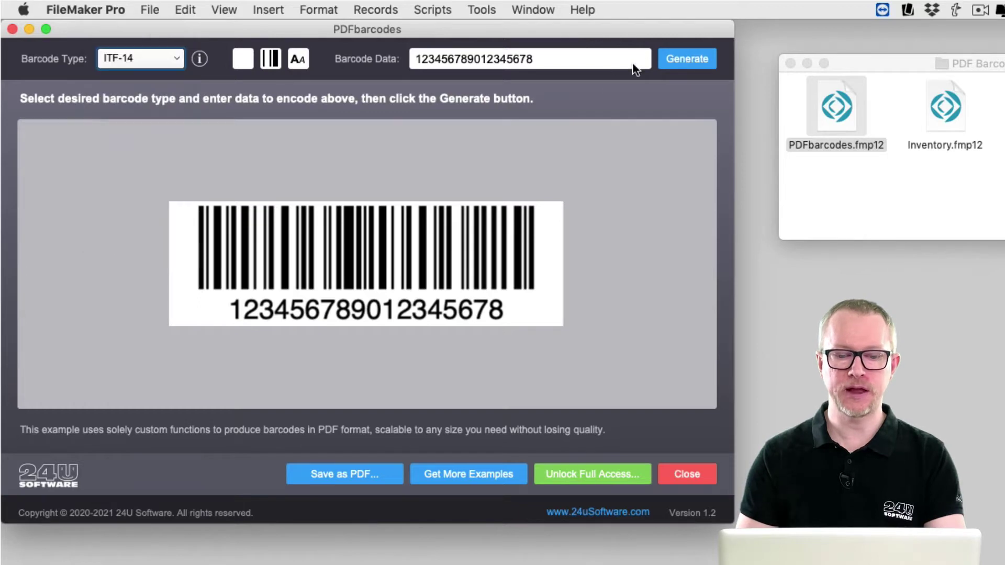
{"action": "left_click", "coordinate": [680, 59]}
{"action": "left_click", "coordinate": [148, 65]}
{"action": "left_click", "coordinate": [137, 74]}
{"action": "left_click", "coordinate": [673, 60]}
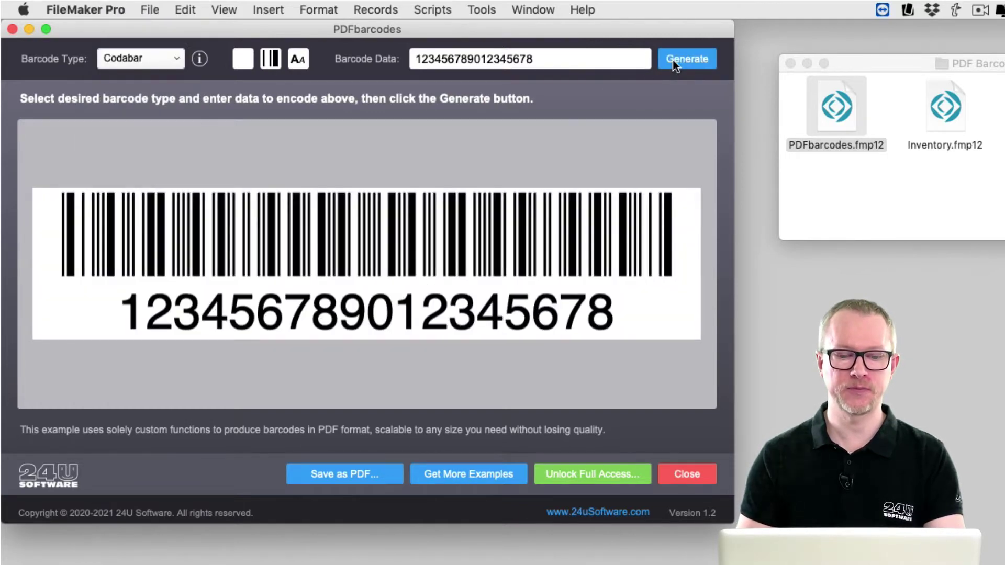
Regenerate the Codabar barcode with a transparent background and blue 003DCC bars
{"action": "left_click", "coordinate": [243, 59]}
{"action": "left_click", "coordinate": [268, 116]}
{"action": "left_click", "coordinate": [680, 60]}
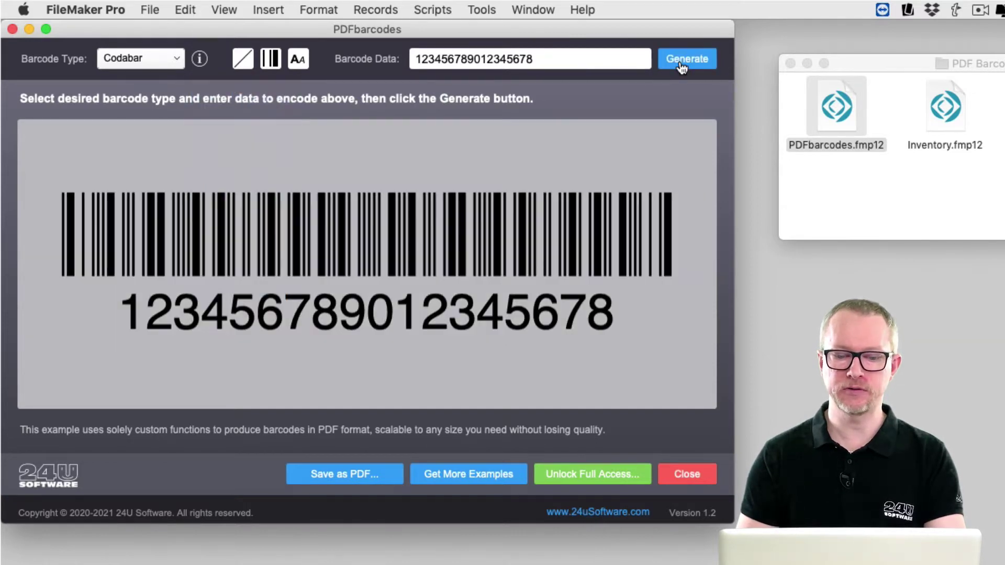
{"action": "left_click", "coordinate": [269, 59]}
{"action": "left_click", "coordinate": [246, 218]}
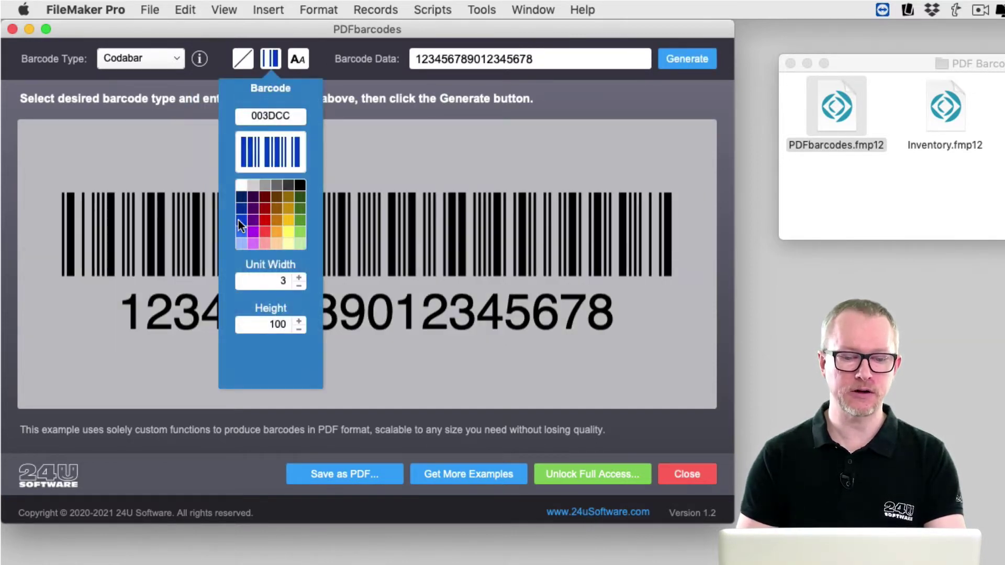
{"action": "left_click", "coordinate": [681, 60]}
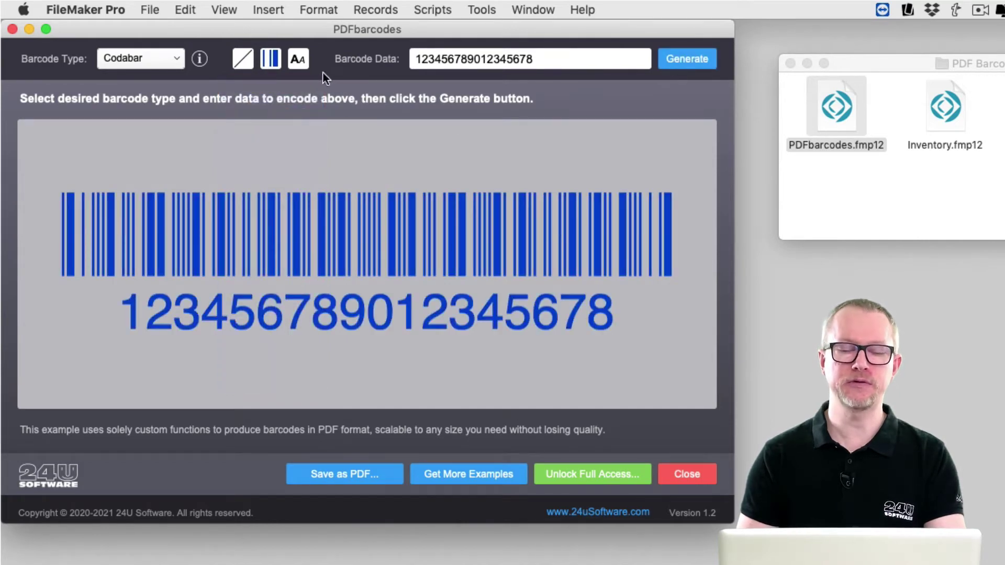
Set the barcode digits font to Courier and regenerate
{"action": "left_click", "coordinate": [297, 67]}
{"action": "left_click", "coordinate": [294, 117]}
{"action": "left_click", "coordinate": [291, 105]}
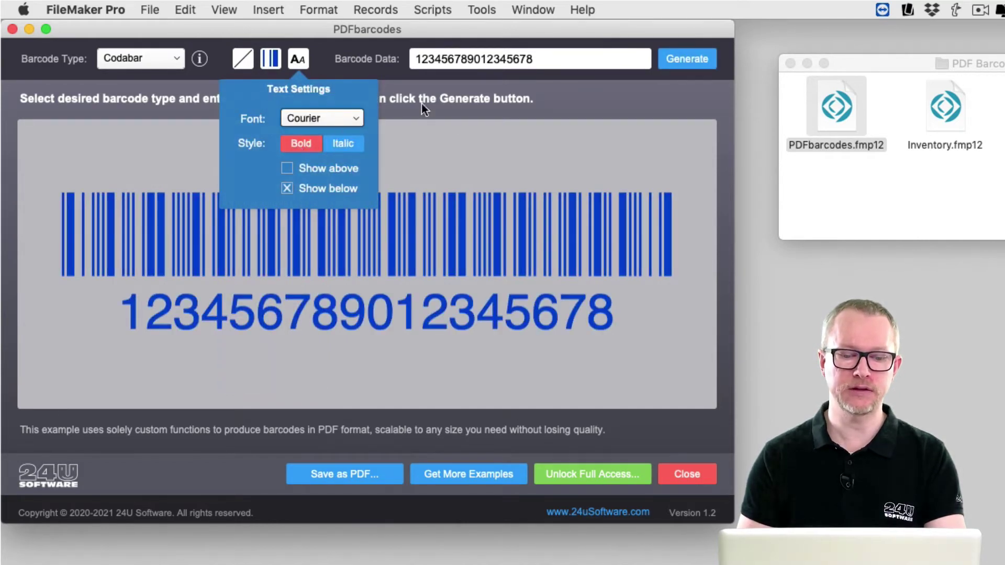
{"action": "left_click", "coordinate": [688, 54]}
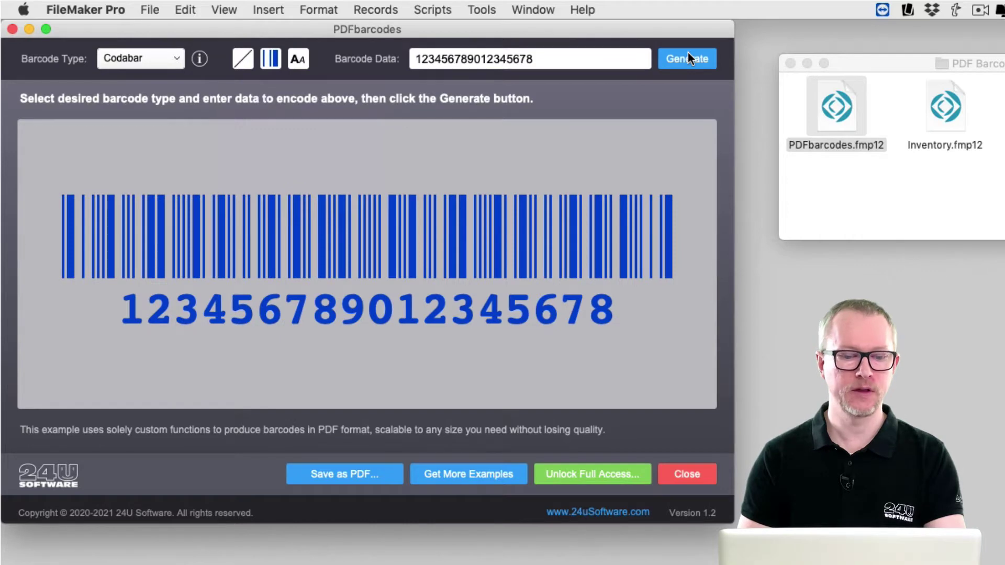
{"action": "left_click", "coordinate": [161, 62]}
{"action": "left_click", "coordinate": [158, 81]}
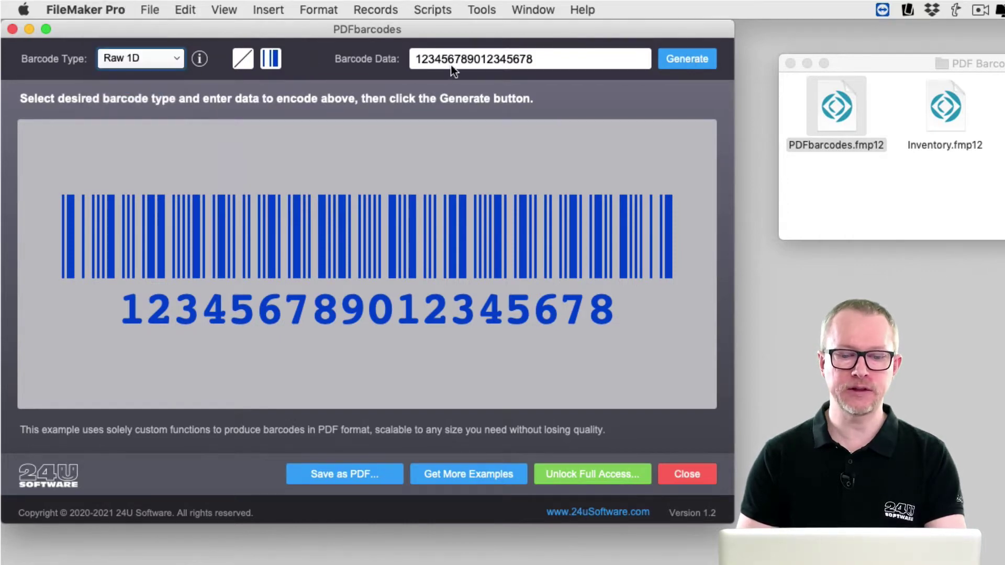
{"action": "left_click", "coordinate": [455, 62]}
{"action": "type", "text": "8141211121418"}
{"action": "left_click", "coordinate": [688, 62]}
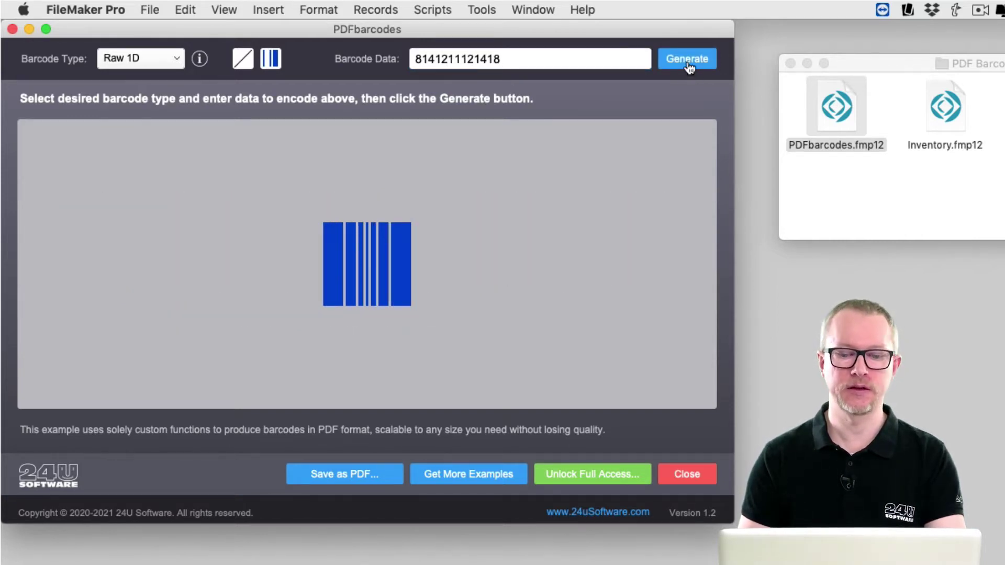
{"action": "left_click", "coordinate": [163, 62]}
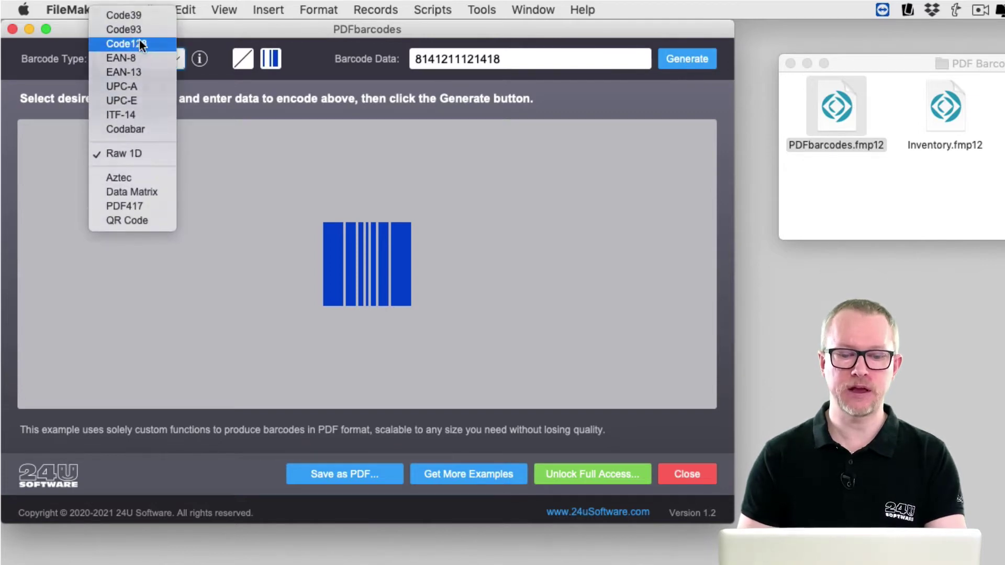
{"action": "left_click", "coordinate": [158, 44]}
{"action": "left_click", "coordinate": [489, 62]}
{"action": "type", "text": "https://24usw.com/pdfbaryt"}
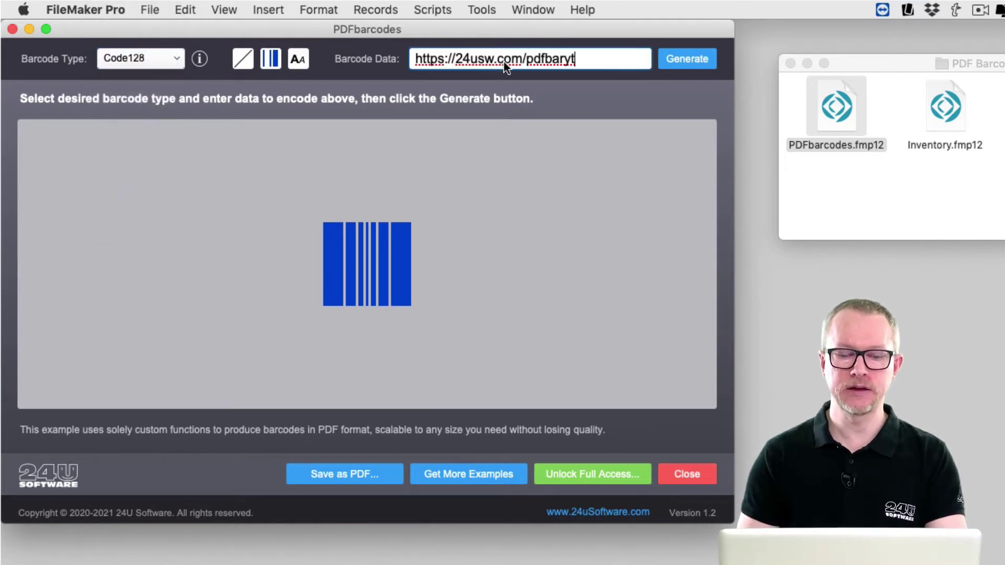
{"action": "left_click", "coordinate": [679, 64]}
{"action": "left_click", "coordinate": [149, 62]}
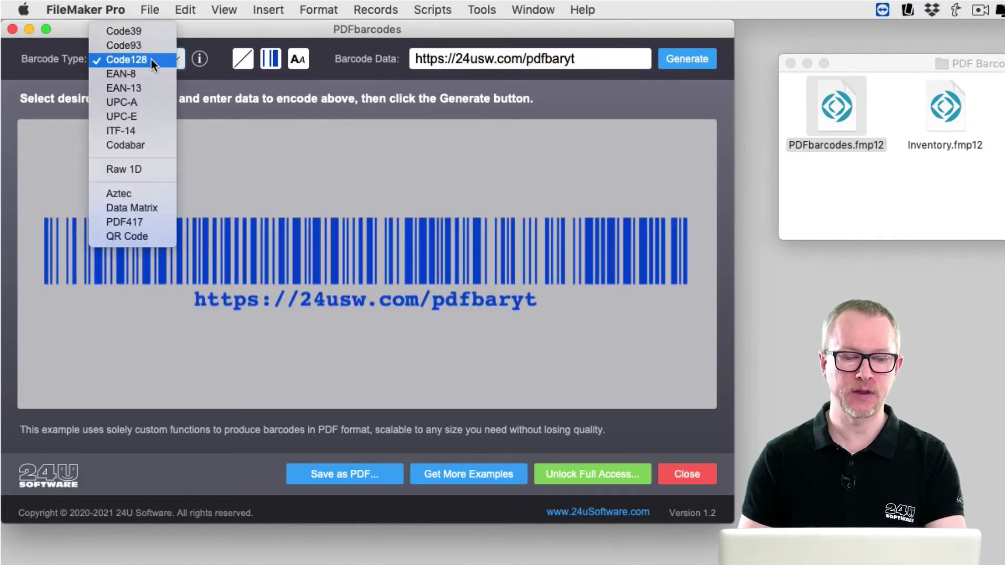
Generate an Aztec code of the URL and enlarge it with unit width 10
{"action": "left_click", "coordinate": [128, 194]}
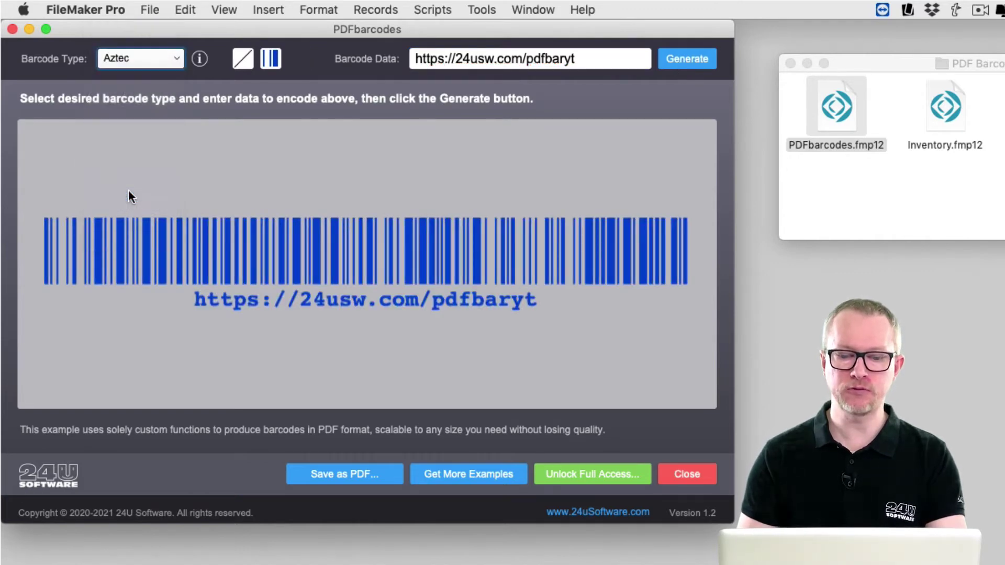
{"action": "left_click", "coordinate": [692, 63]}
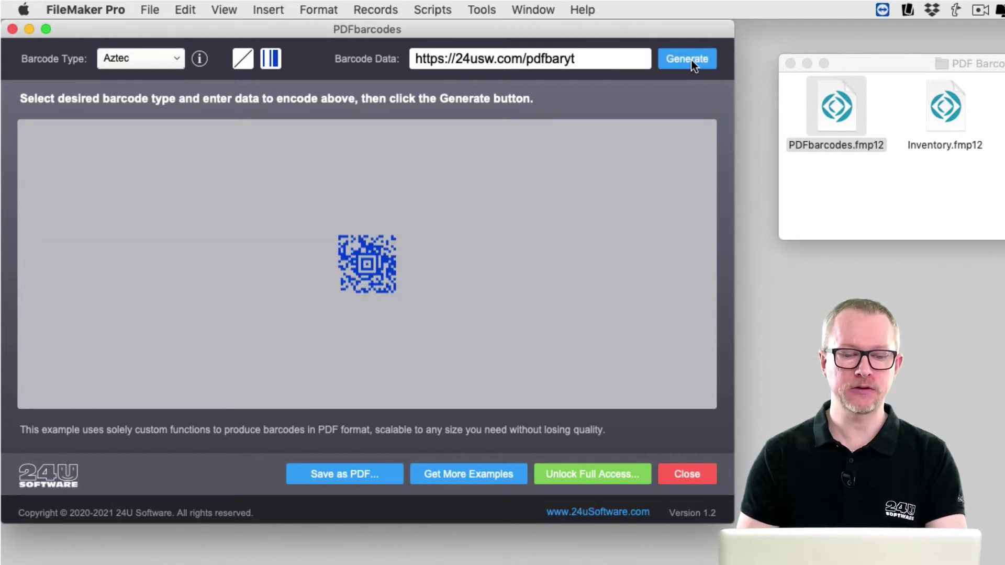
{"action": "left_click", "coordinate": [269, 59]}
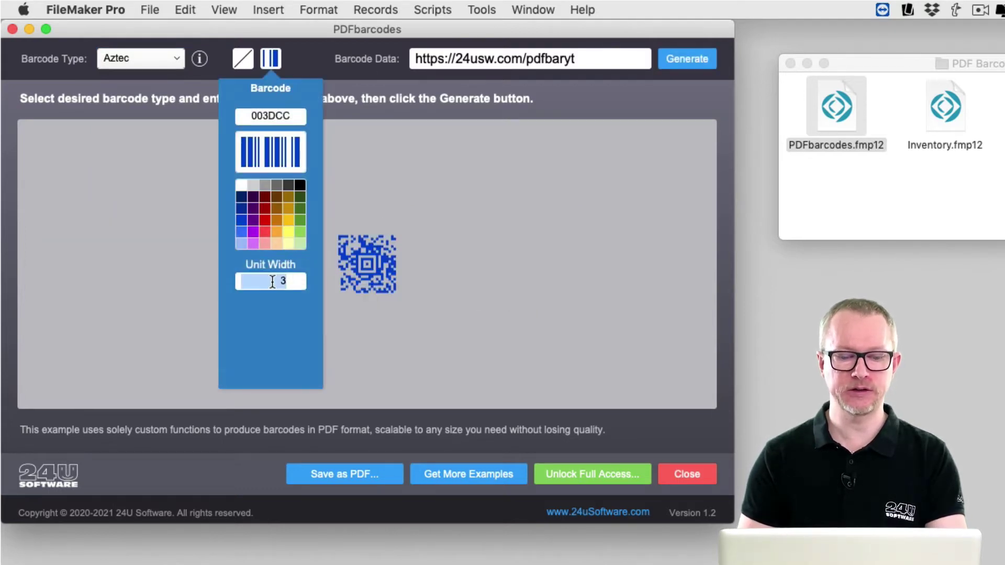
{"action": "type", "text": "10"}
{"action": "left_click", "coordinate": [561, 86]}
{"action": "left_click", "coordinate": [684, 58]}
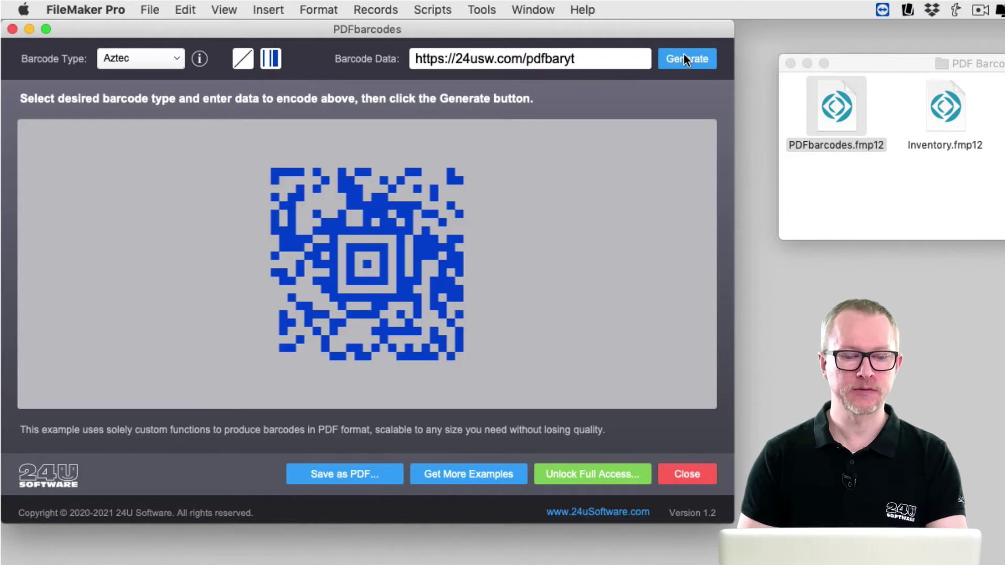
Generate a square Data Matrix code of the URL, then select PDF417 as the type
{"action": "left_click", "coordinate": [159, 61]}
{"action": "left_click", "coordinate": [156, 71]}
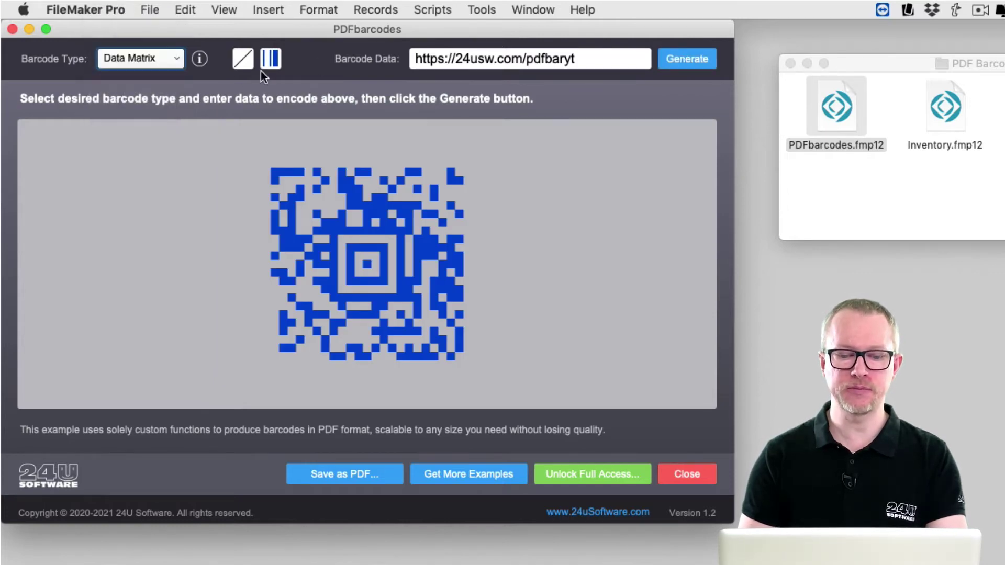
{"action": "left_click", "coordinate": [664, 64]}
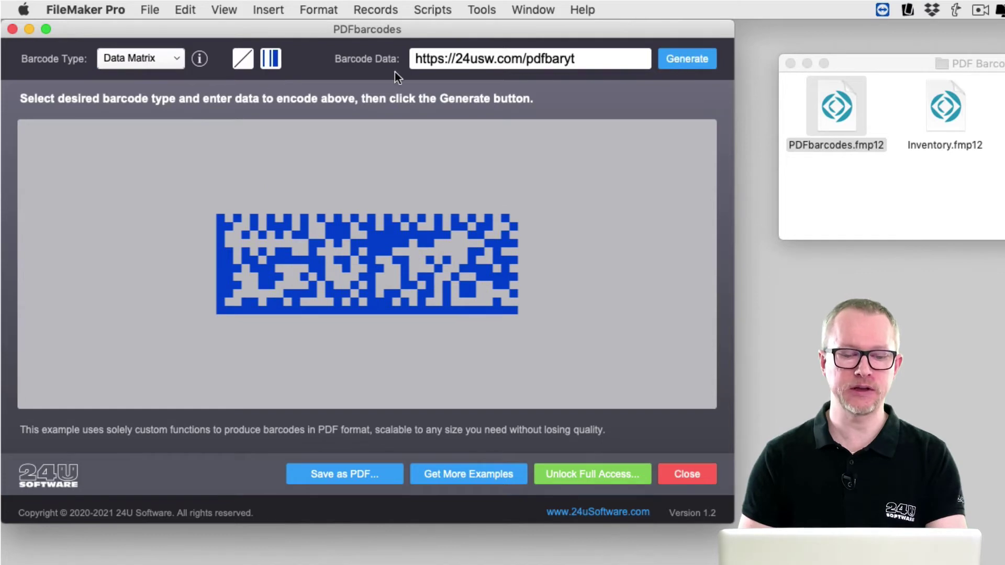
{"action": "left_click", "coordinate": [271, 59]}
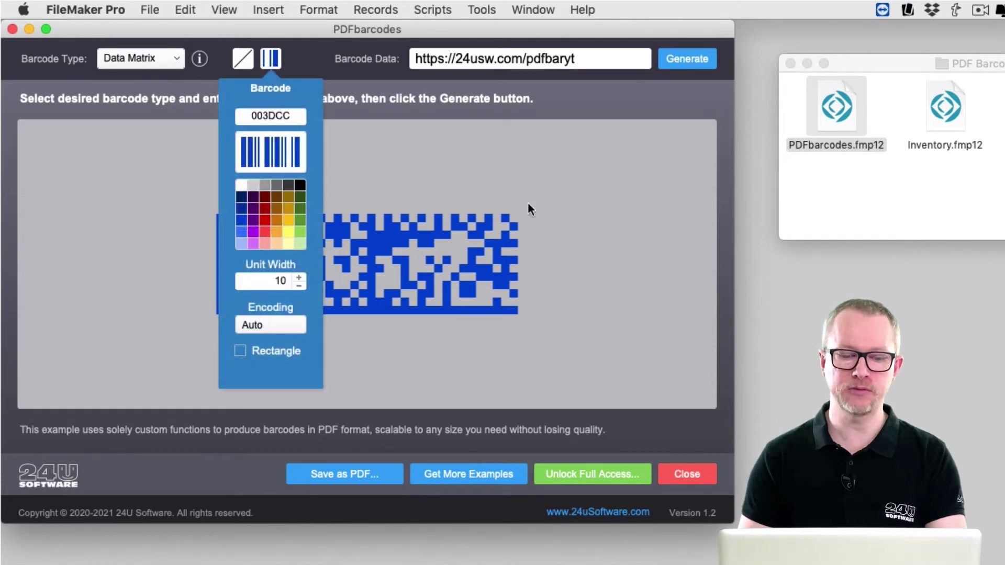
{"action": "left_click", "coordinate": [691, 58]}
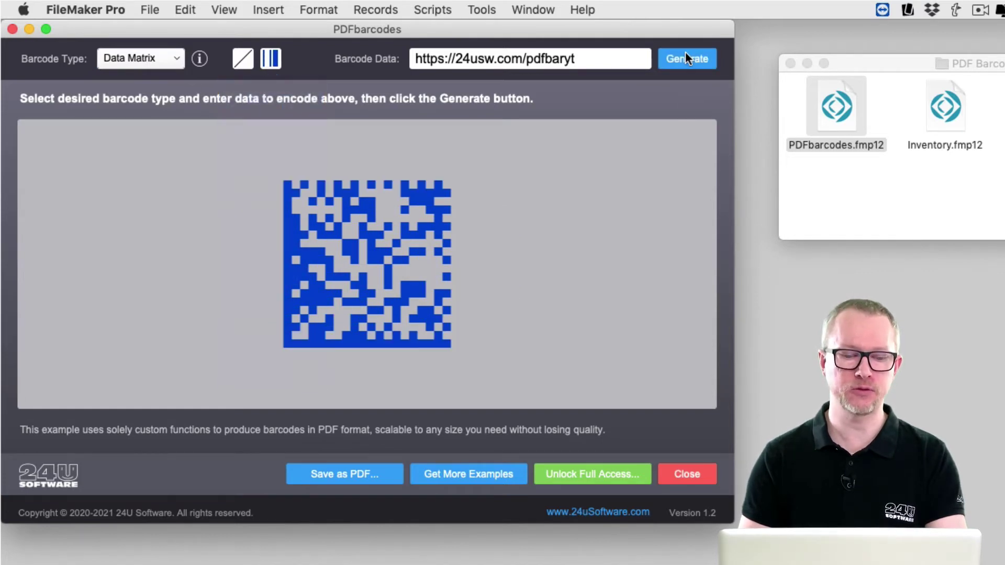
{"action": "left_click", "coordinate": [115, 58]}
{"action": "left_click", "coordinate": [123, 70]}
{"action": "left_click", "coordinate": [678, 62]}
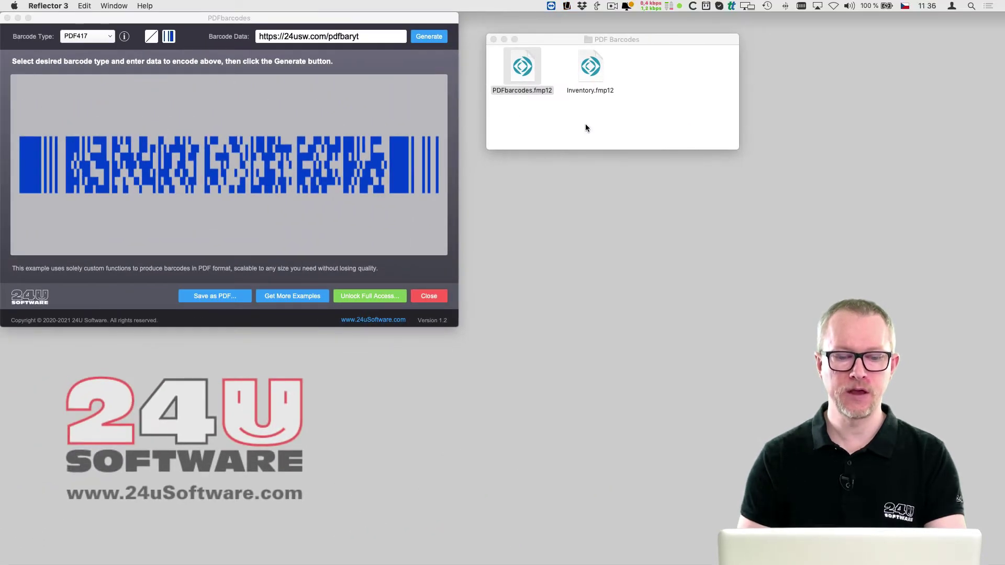
Generate a QR code of the URL and save it as QRcode.pdf in PDF Barcodes
{"action": "left_click", "coordinate": [113, 36]}
{"action": "left_click", "coordinate": [91, 34]}
{"action": "left_click", "coordinate": [88, 47]}
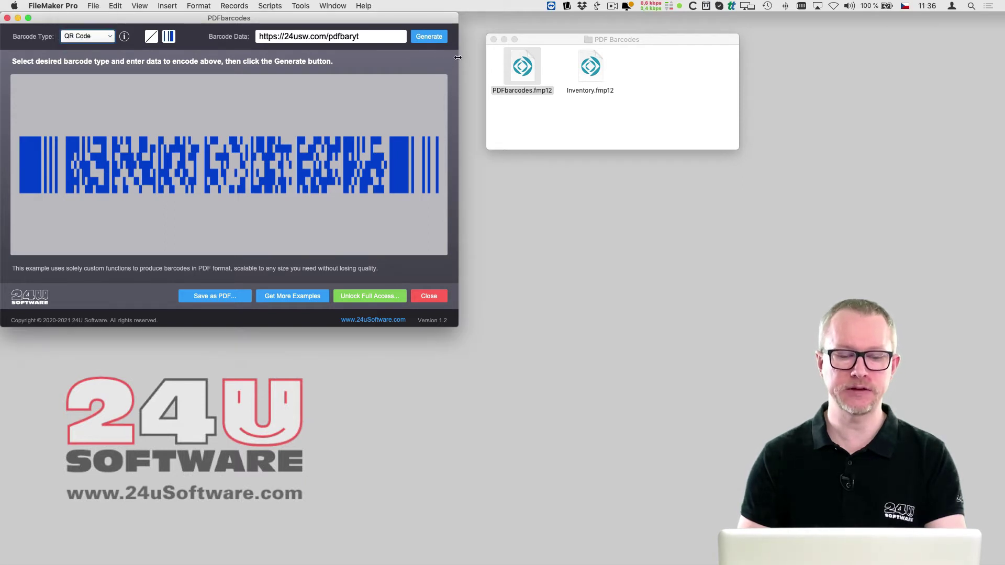
{"action": "left_click", "coordinate": [429, 36]}
{"action": "left_click", "coordinate": [222, 296]}
{"action": "left_click", "coordinate": [578, 254]}
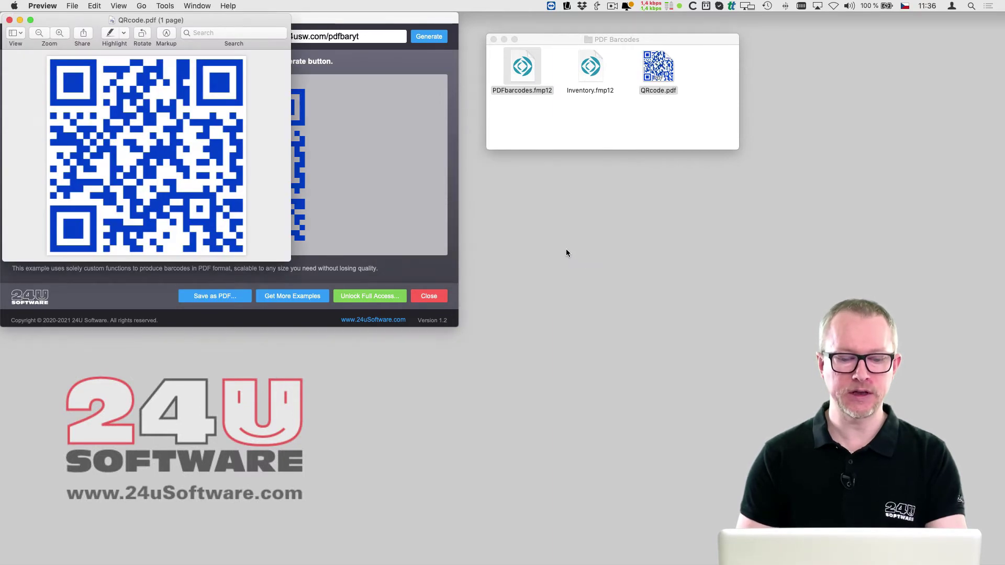
Enlarge the QRcode.pdf preview to check it, then close Preview
{"action": "left_click_drag", "start_coordinate": [291, 260], "coordinate": [617, 506]}
{"action": "left_click", "coordinate": [10, 20]}
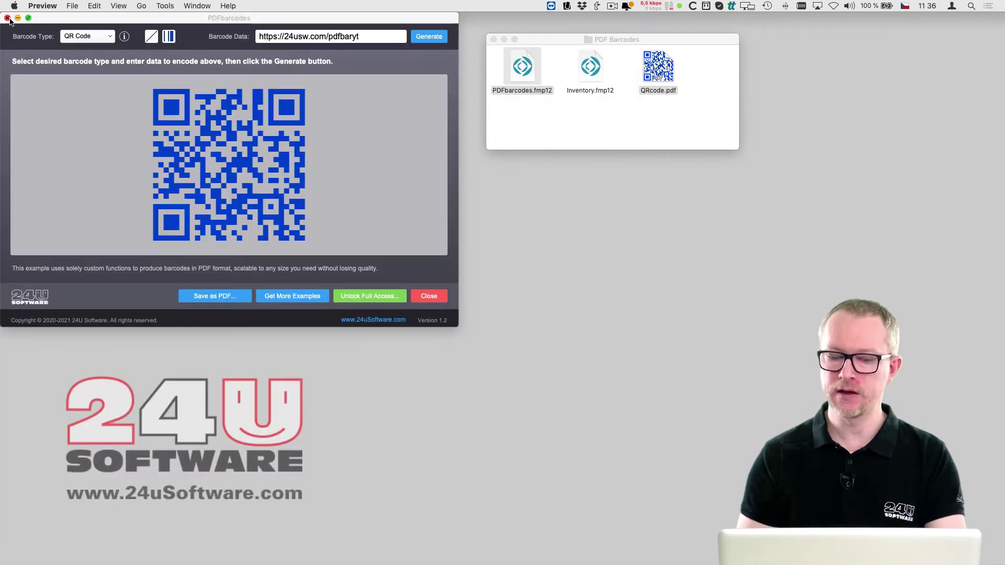
{"action": "left_click", "coordinate": [133, 17]}
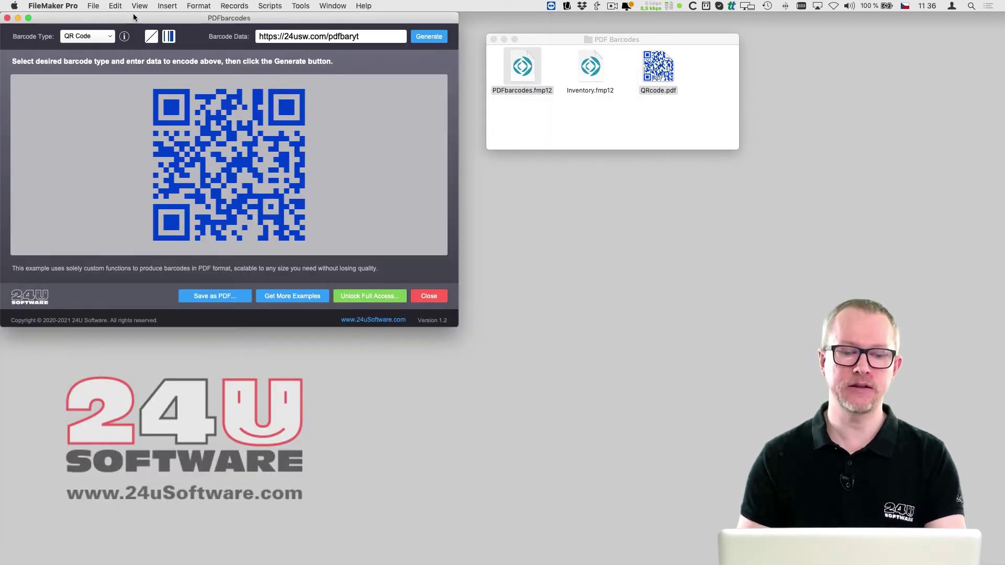
Open Manage Custom Functions and widen the Function Name column
{"action": "left_click", "coordinate": [93, 5]}
{"action": "mouse_move", "coordinate": [105, 90]}
{"action": "left_click", "coordinate": [280, 164]}
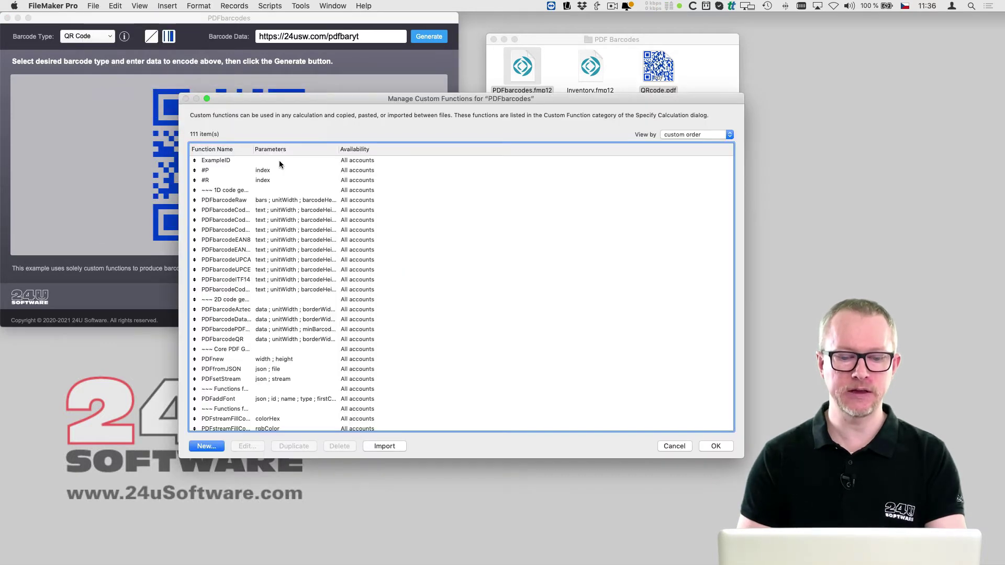
{"action": "left_click_drag", "start_coordinate": [254, 150], "coordinate": [373, 150]}
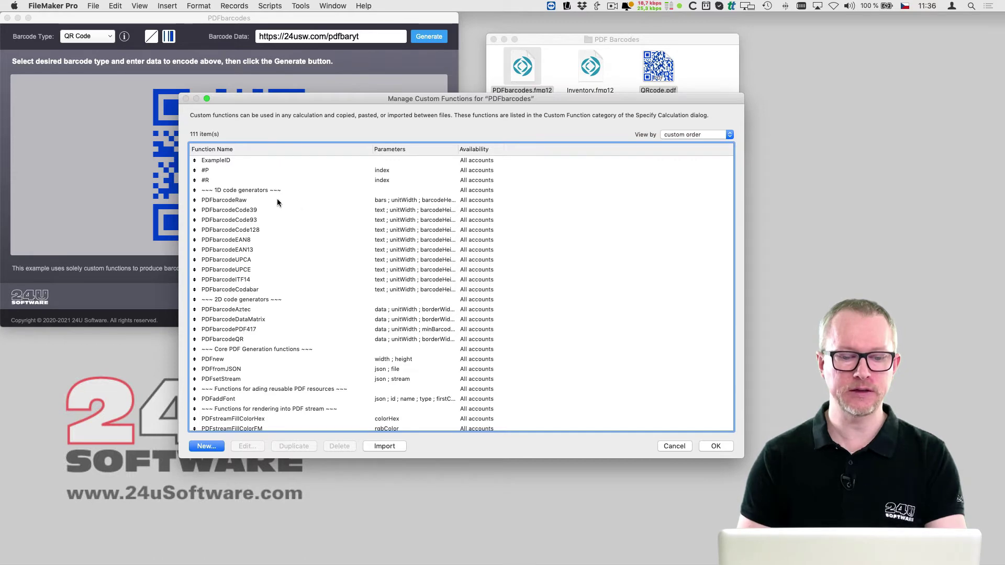
Select all custom functions except ExampleID, #P and #R
{"action": "left_click", "coordinate": [115, 6]}
{"action": "left_click", "coordinate": [130, 101]}
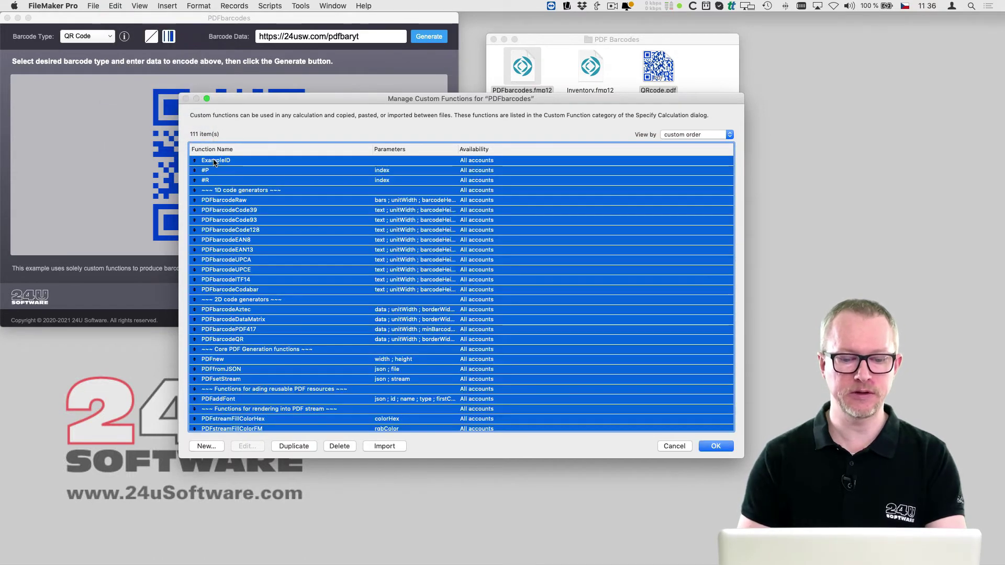
{"action": "left_click", "coordinate": [214, 160], "text": "super"}
{"action": "left_click", "coordinate": [209, 170], "text": "super"}
{"action": "left_click", "coordinate": [212, 180], "text": "super"}
Copy the selected PDF barcode functions and open Inventory.fmp12
{"action": "left_click", "coordinate": [115, 5]}
{"action": "left_click", "coordinate": [118, 55]}
{"action": "left_click", "coordinate": [662, 447]}
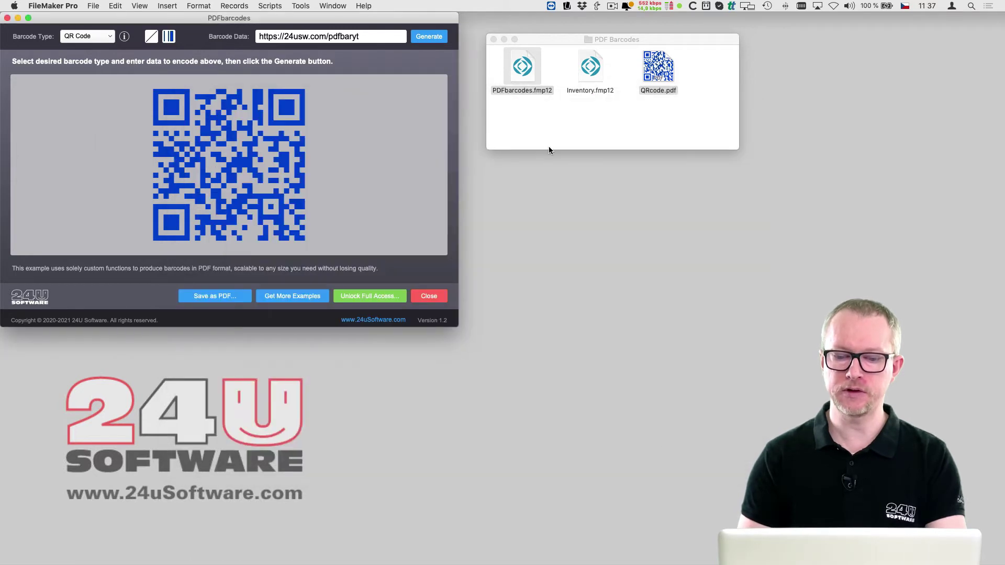
{"action": "left_click", "coordinate": [574, 126]}
{"action": "double_click", "coordinate": [592, 66]}
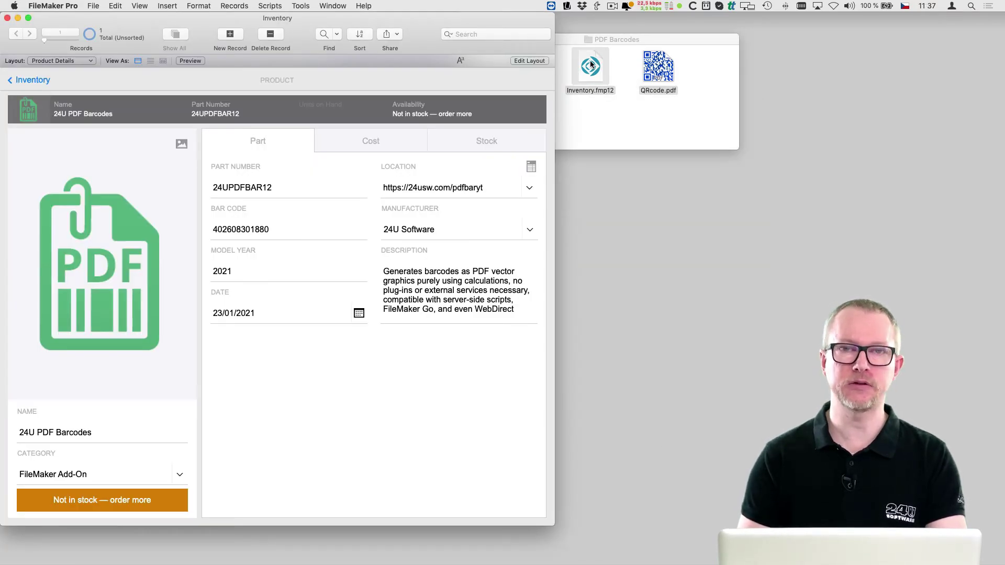
Paste the 108 custom functions into Inventory's Manage Custom Functions and confirm
{"action": "left_click", "coordinate": [93, 6]}
{"action": "mouse_move", "coordinate": [109, 92]}
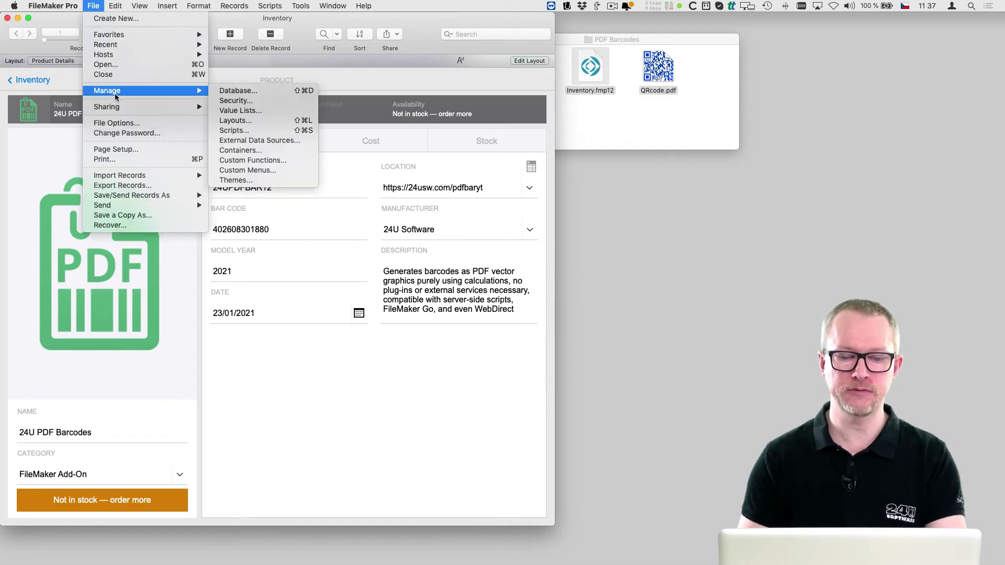
{"action": "left_click", "coordinate": [261, 160]}
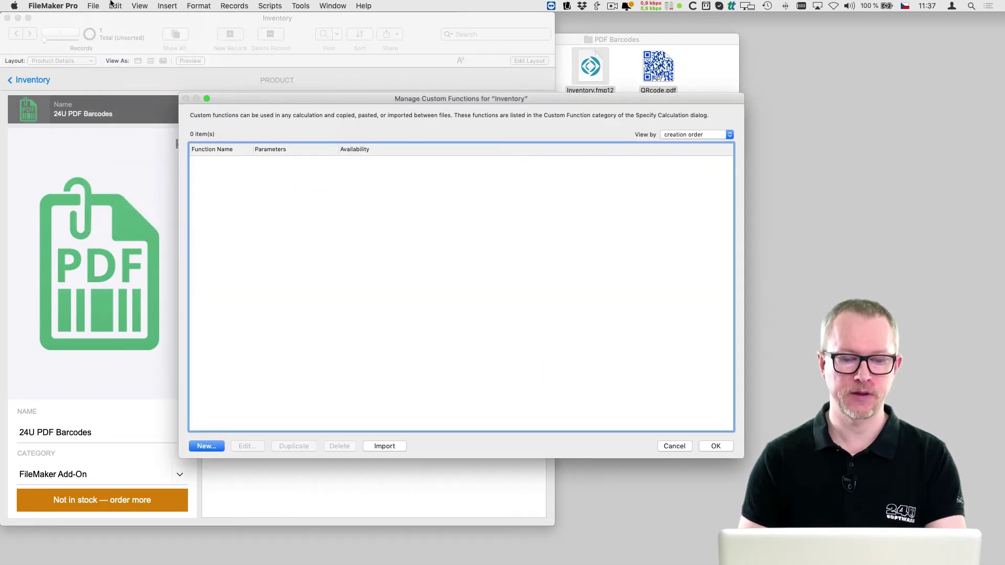
{"action": "left_click", "coordinate": [111, 6]}
{"action": "left_click", "coordinate": [115, 63]}
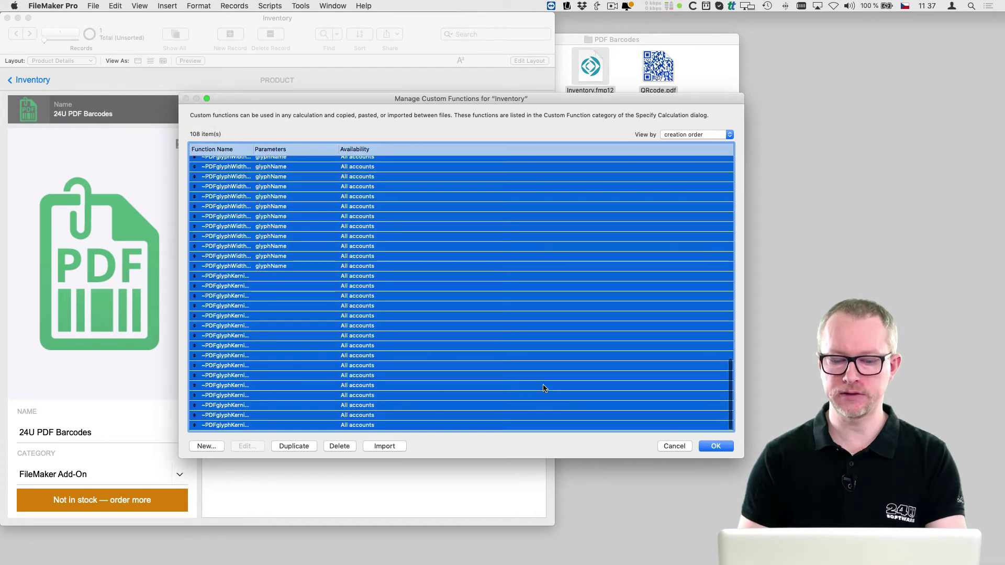
{"action": "left_click", "coordinate": [707, 446]}
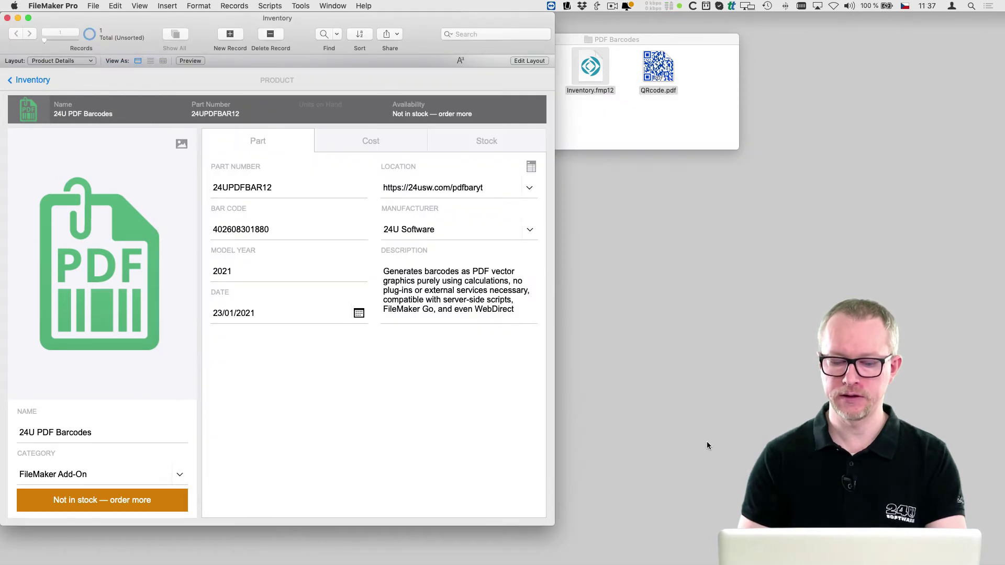
In Layout mode, create a Bar Code Image calculation field with a Container result
{"action": "left_click", "coordinate": [139, 6]}
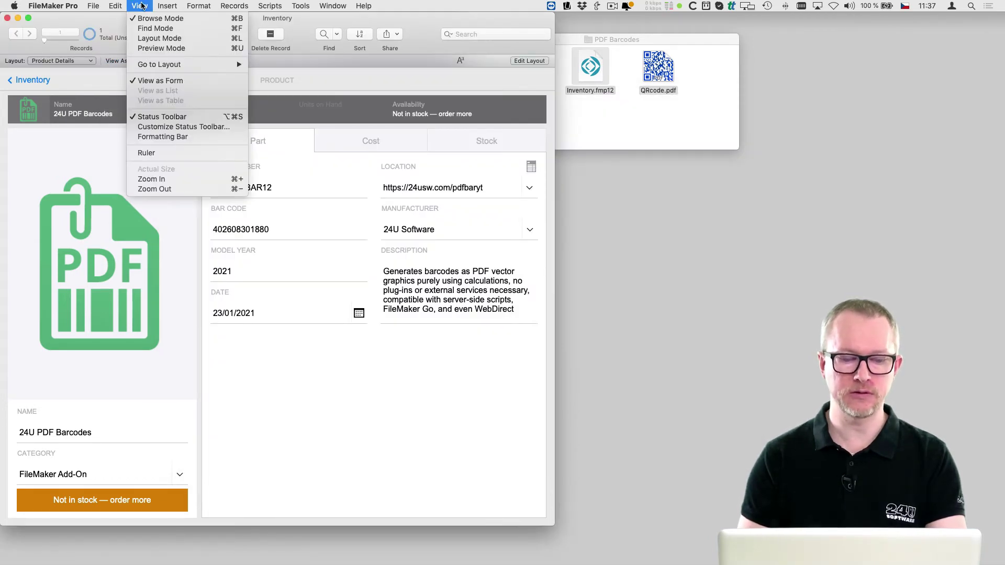
{"action": "left_click", "coordinate": [268, 195]}
{"action": "key", "text": "super+l"}
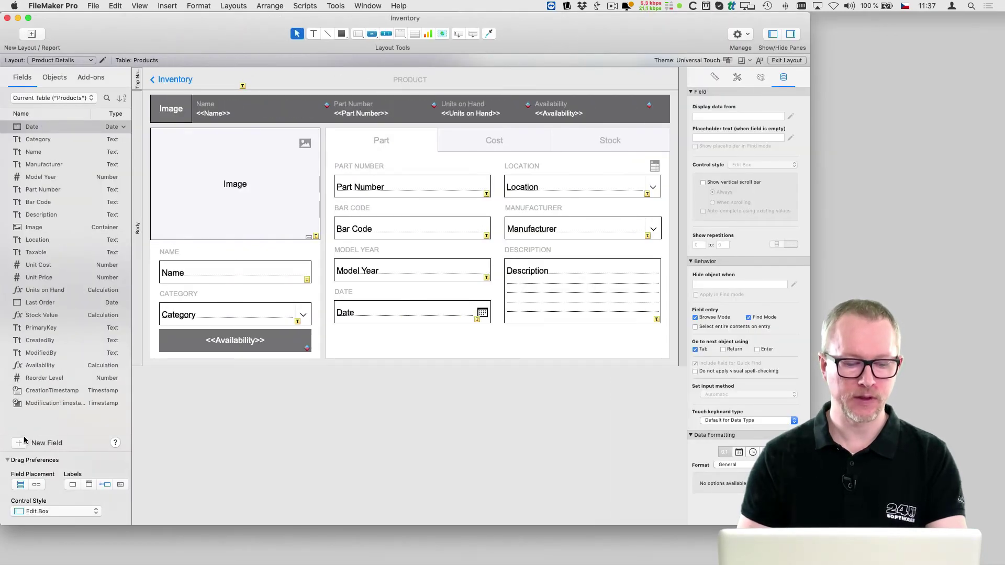
{"action": "left_click", "coordinate": [20, 444]}
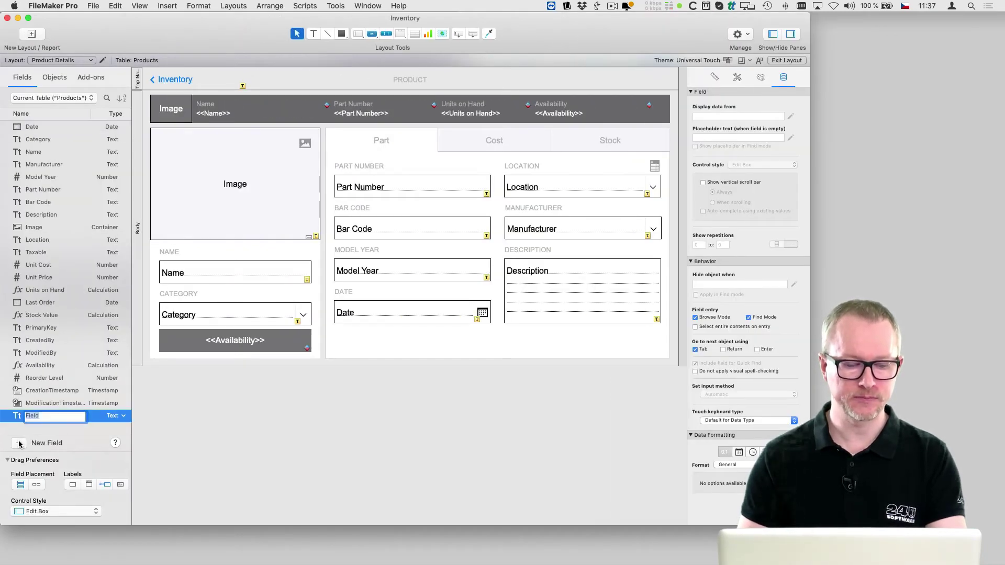
{"action": "type", "text": "Bar Code Image"}
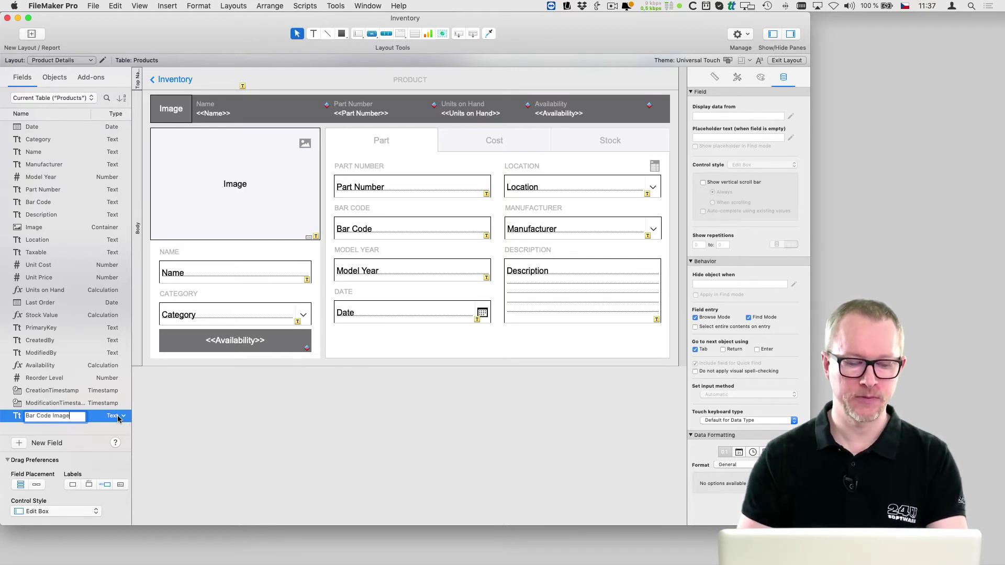
{"action": "left_click", "coordinate": [118, 417]}
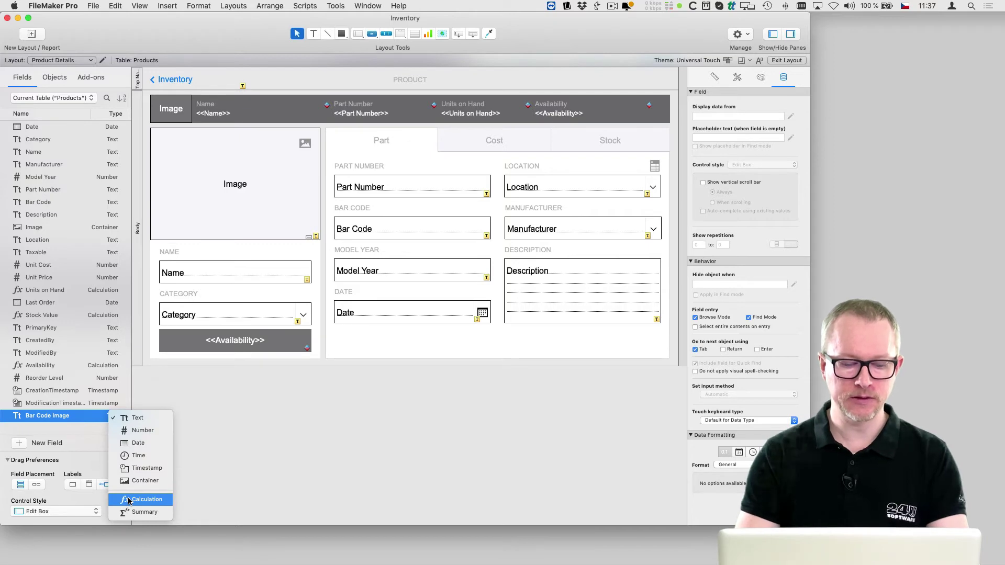
{"action": "left_click", "coordinate": [128, 501]}
{"action": "left_click", "coordinate": [133, 427]}
{"action": "left_click", "coordinate": [144, 468]}
Start the formula PDFbarcodeCodabar( Bar Code ; 1 ; 50 ..
{"action": "type", "text": "PDFbarcode"}
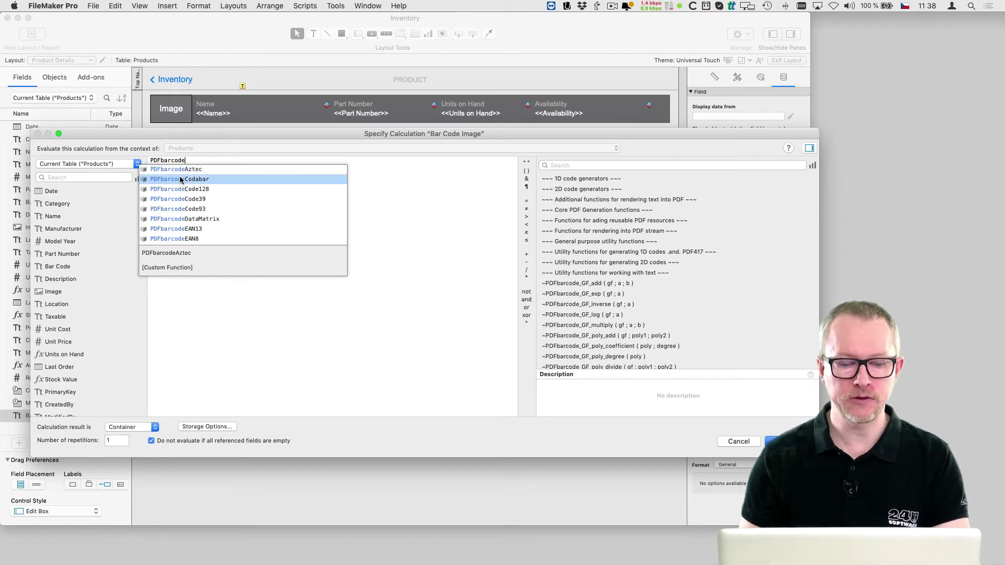
{"action": "left_click", "coordinate": [243, 179]}
{"action": "double_click", "coordinate": [222, 163]}
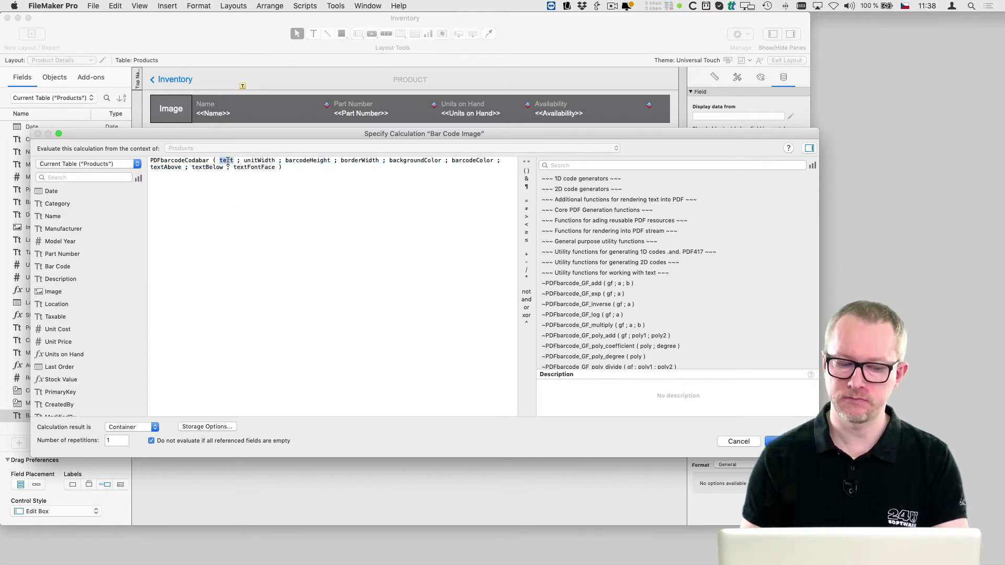
{"action": "double_click", "coordinate": [56, 266]}
{"action": "double_click", "coordinate": [273, 163]}
{"action": "type", "text": "1"}
{"action": "double_click", "coordinate": [274, 162]}
{"action": "type", "text": "50"}
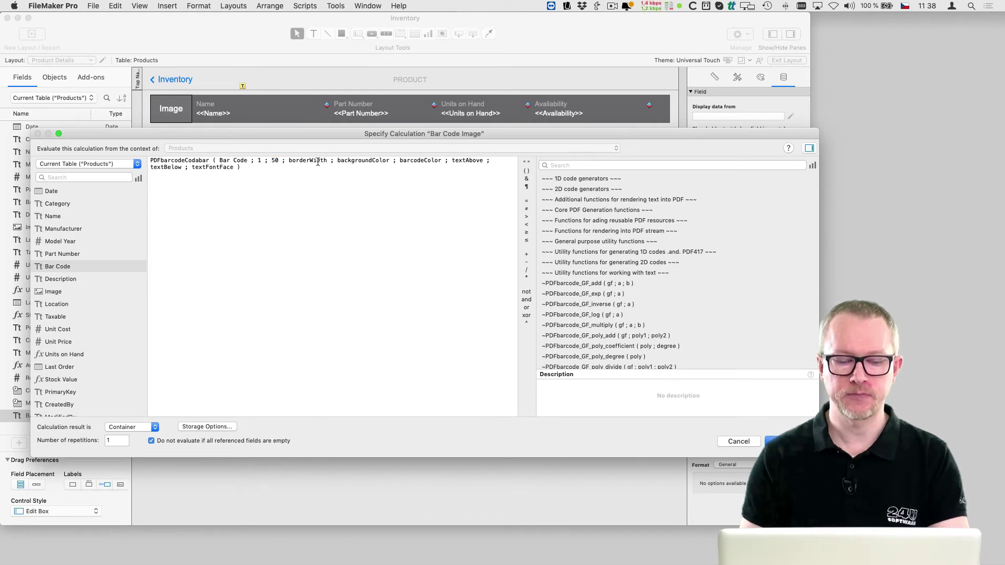
Finish the formula with 5 ; "" ; 0 ; 0 ; 1 ; "Helvetica" and confirm it
{"action": "double_click", "coordinate": [317, 162]}
{"action": "type", "text": "5"}
{"action": "double_click", "coordinate": [317, 163]}
{"action": "type", "text": "\"\""}
{"action": "double_click", "coordinate": [342, 162]}
{"action": "type", "text": "0"}
{"action": "double_click", "coordinate": [342, 162]}
{"action": "type", "text": "0"}
{"action": "double_click", "coordinate": [363, 161]}
{"action": "type", "text": "1"}
{"action": "double_click", "coordinate": [375, 161]}
{"action": "type", "text": "\"Helvetica"}
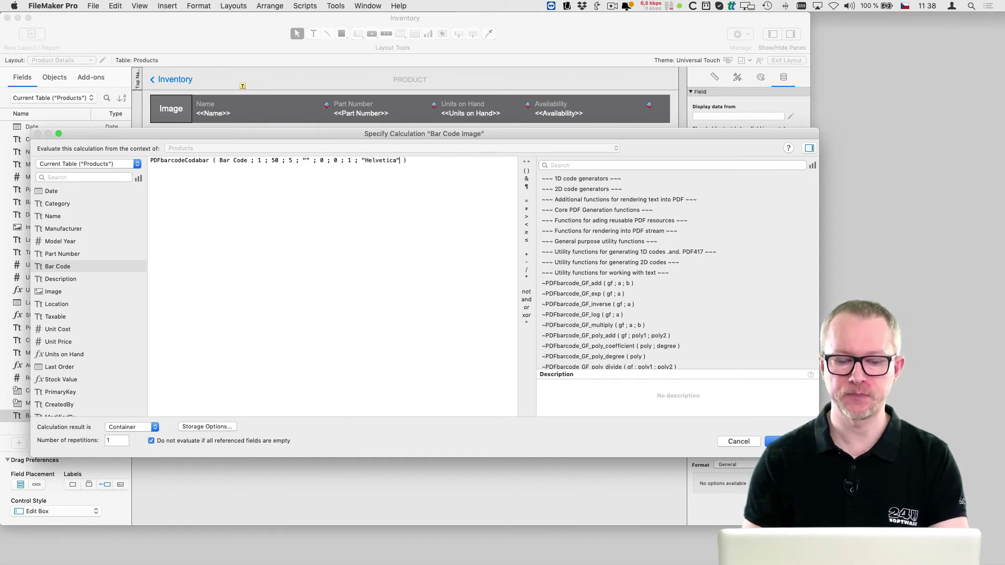
{"action": "key", "text": "Return"}
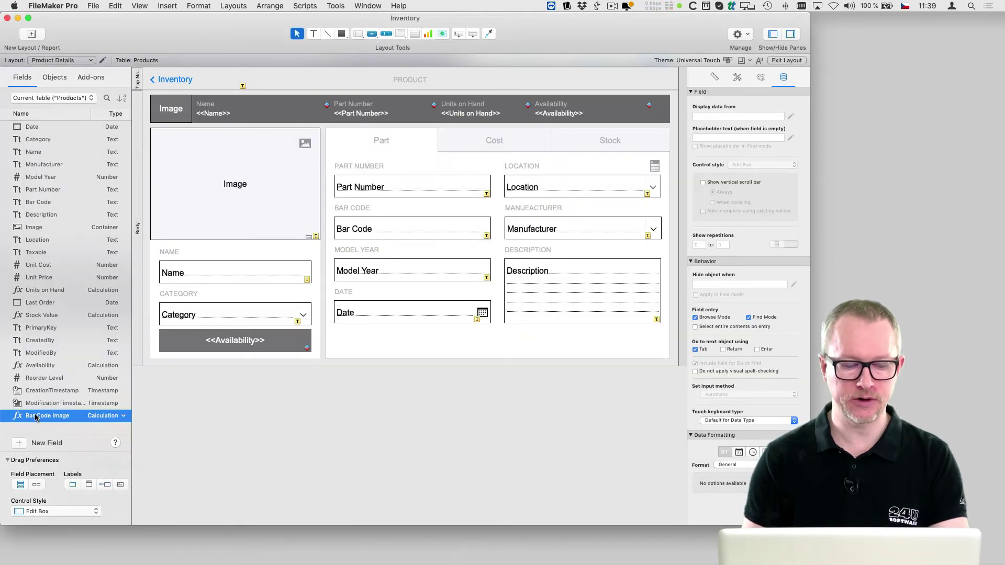
Place Bar Code Image below Date, size it 300×26 pt and anchor it to the bottom
{"action": "left_click_drag", "start_coordinate": [35, 417], "coordinate": [356, 287]}
{"action": "left_click_drag", "start_coordinate": [466, 281], "coordinate": [492, 333]}
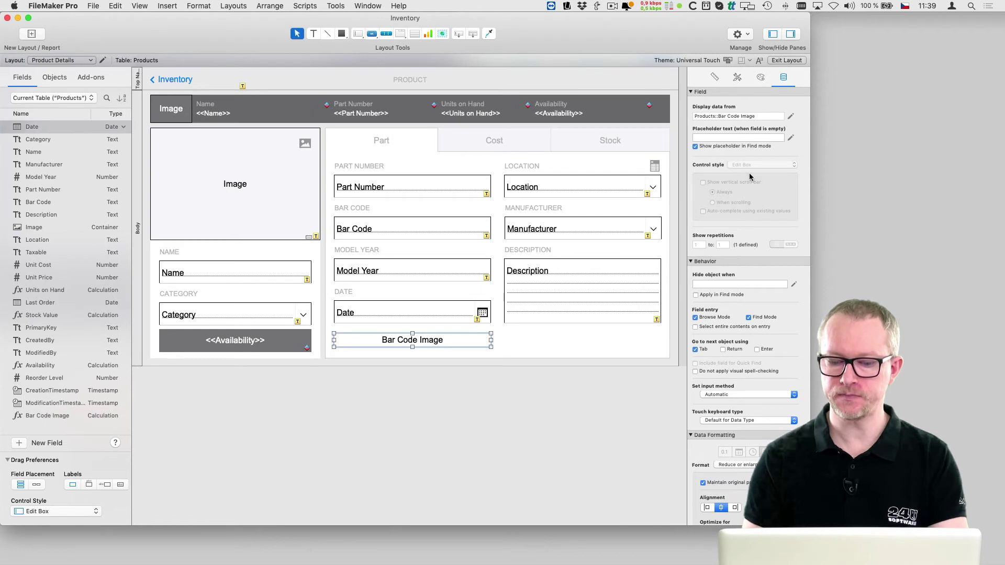
{"action": "left_click", "coordinate": [715, 77]}
{"action": "left_click", "coordinate": [727, 249]}
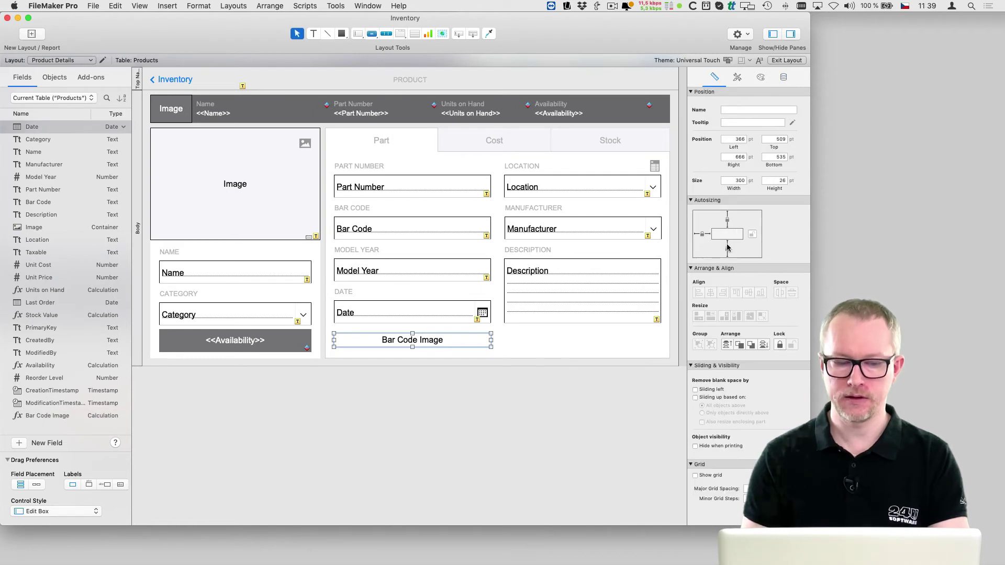
Switch to Browse mode and save the layout changes
{"action": "left_click", "coordinate": [139, 5]}
{"action": "left_click", "coordinate": [167, 17]}
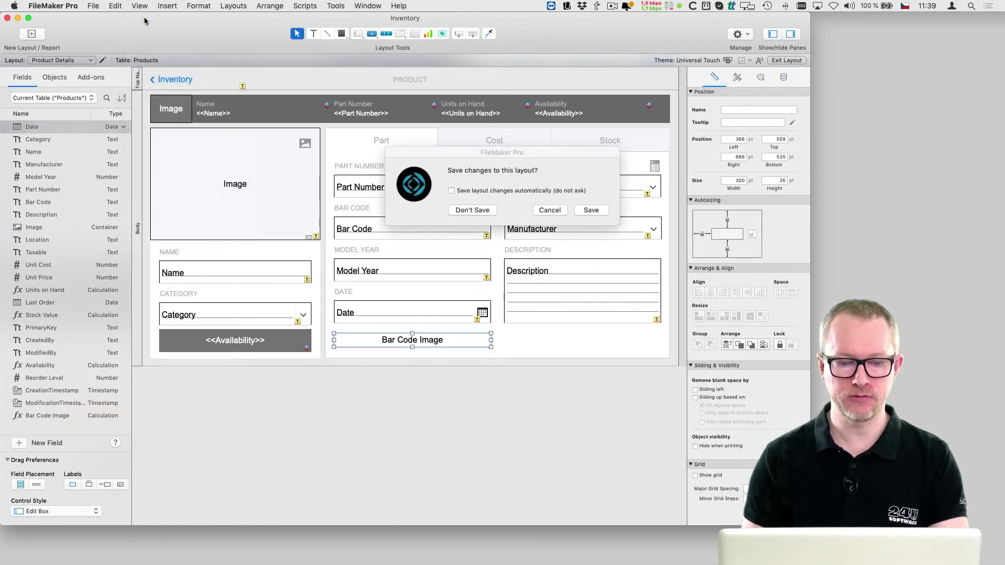
{"action": "key", "text": "Return"}
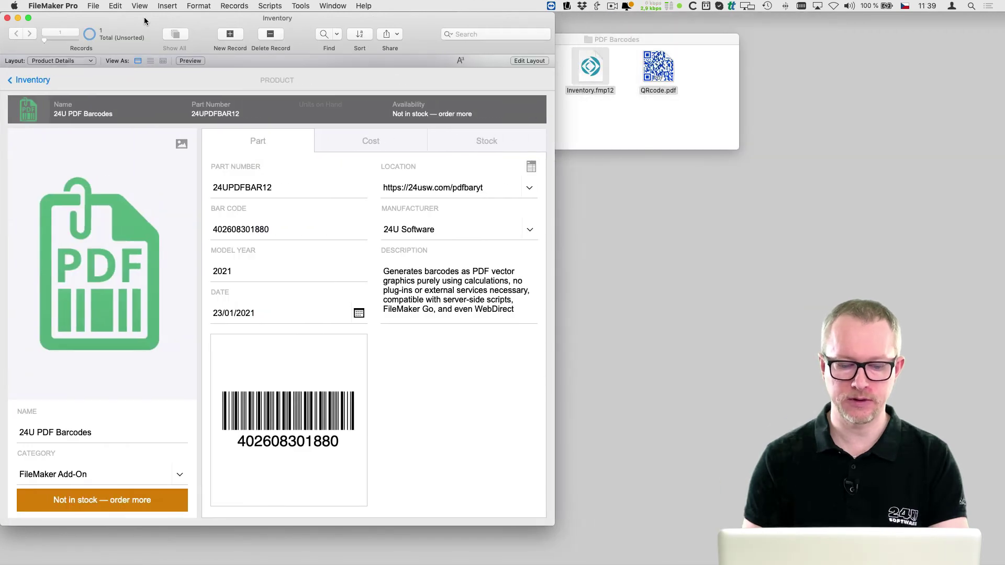
{"action": "left_click", "coordinate": [147, 6]}
Back in Layout mode, create a new calculation field using PDFbarcodeQR on Location
{"action": "left_click", "coordinate": [140, 36]}
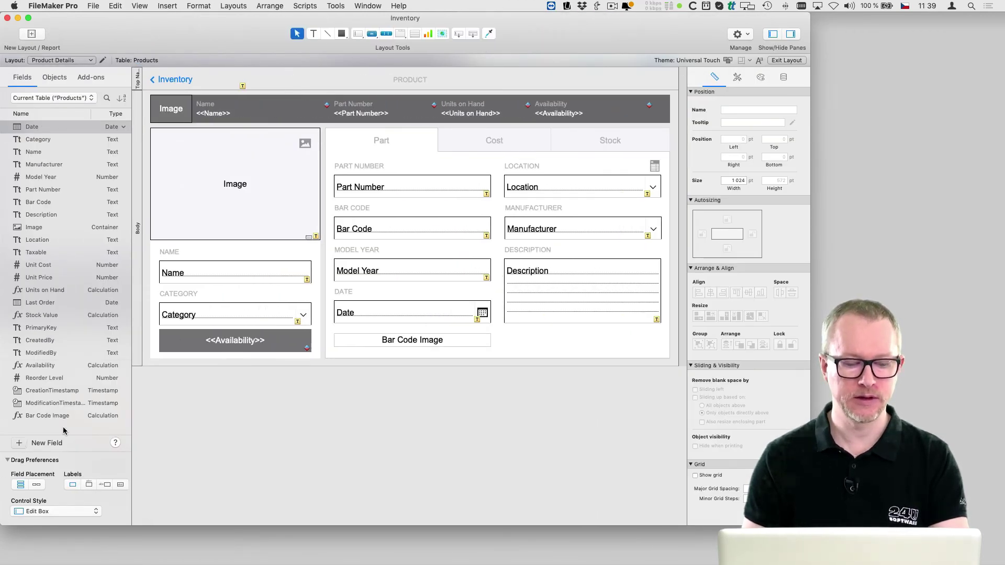
{"action": "left_click", "coordinate": [52, 443]}
{"action": "type", "text": "PDFbarcode"}
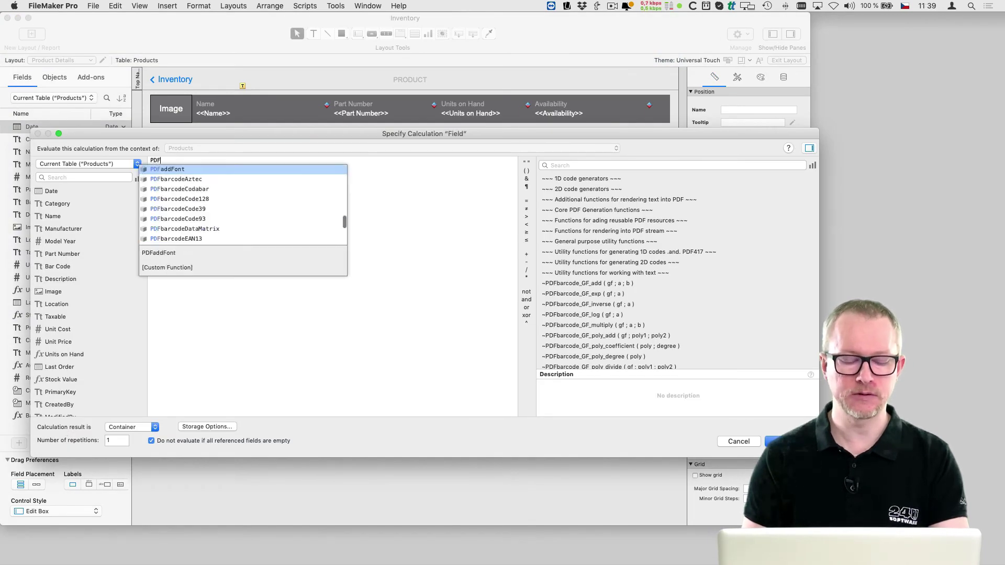
{"action": "scroll", "coordinate": [209, 221], "scroll_direction": "down", "scroll_amount": 3}
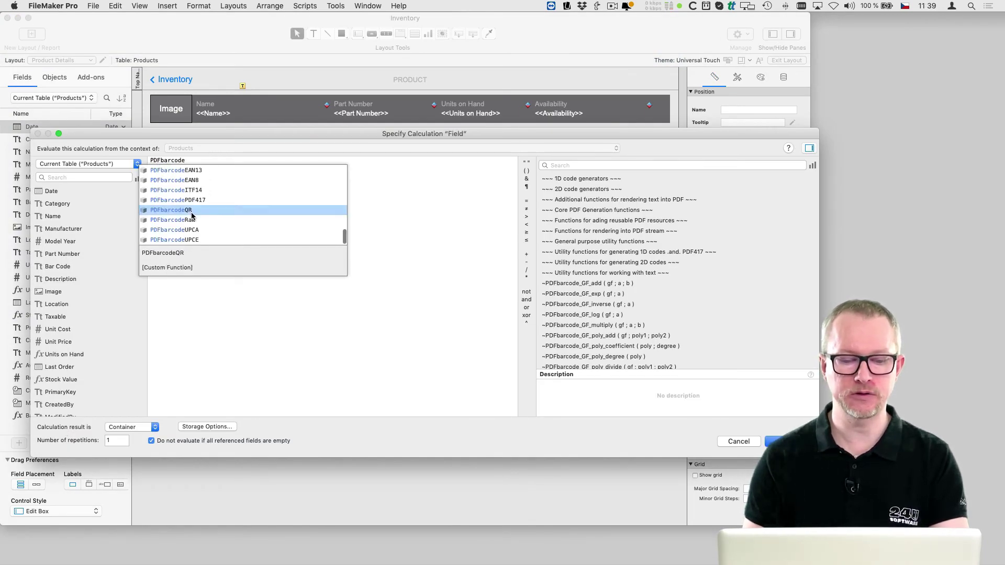
{"action": "left_click", "coordinate": [208, 221]}
{"action": "double_click", "coordinate": [57, 304]}
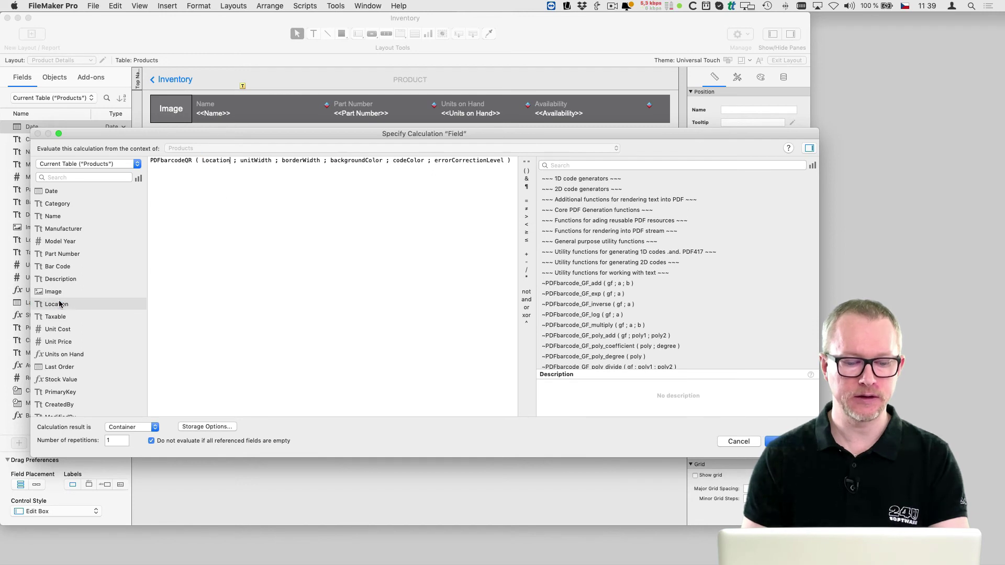
Fill in the QR parameters 5 ; 5 ; "" ; 0 ; "High"
{"action": "double_click", "coordinate": [249, 161]}
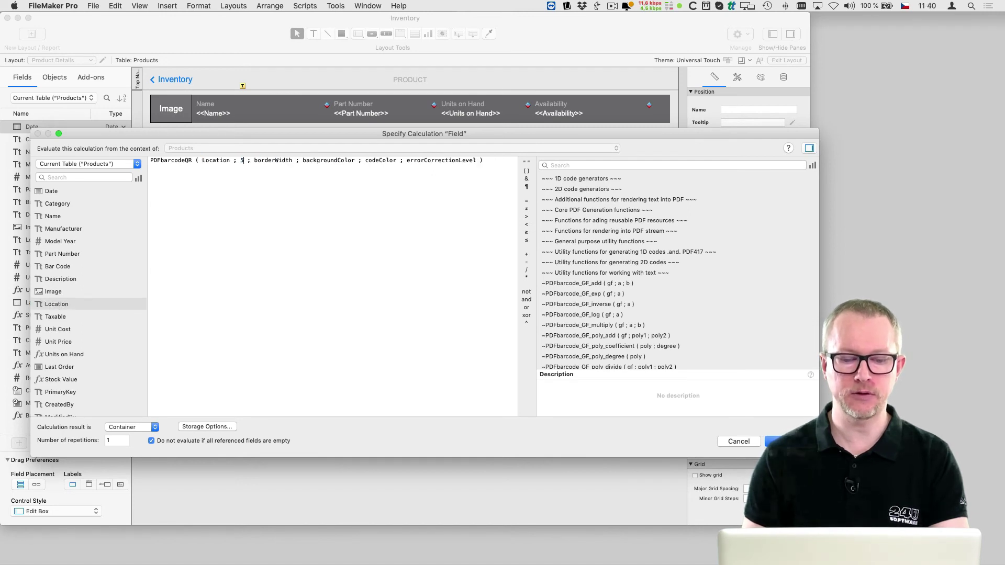
{"action": "double_click", "coordinate": [272, 160]}
{"action": "type", "text": "5"}
{"action": "double_click", "coordinate": [294, 160]}
{"action": "type", "text": "\"\""}
{"action": "double_click", "coordinate": [304, 160]}
{"action": "type", "text": "0"}
{"action": "double_click", "coordinate": [309, 160]}
{"action": "type", "text": "\"High"}
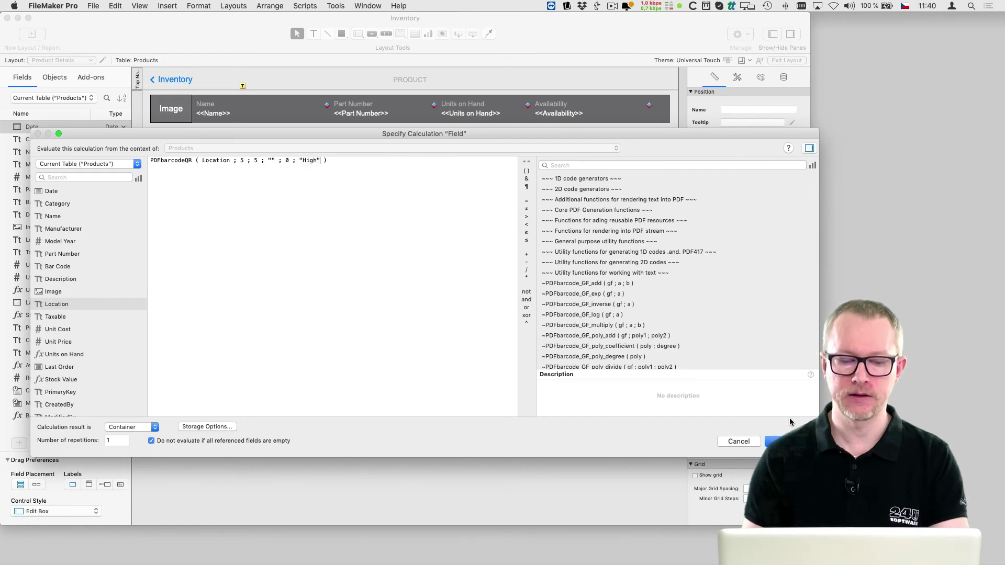
Confirm the QR formula and name the field QR Code Location
{"action": "left_click", "coordinate": [778, 441]}
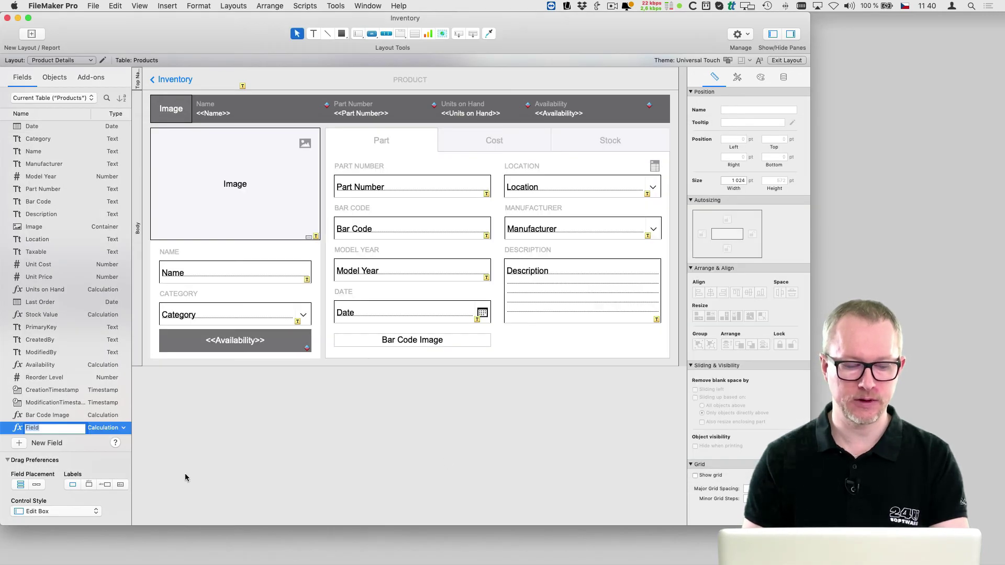
{"action": "type", "text": "QR Code Location"}
{"action": "key", "text": "Return"}
Place QR Code Location beside Bar Code Image, resize it and anchor it to the bottom
{"action": "left_click_drag", "start_coordinate": [39, 428], "coordinate": [526, 289]}
{"action": "left_click_drag", "start_coordinate": [637, 282], "coordinate": [664, 335]}
{"action": "left_click", "coordinate": [727, 250]}
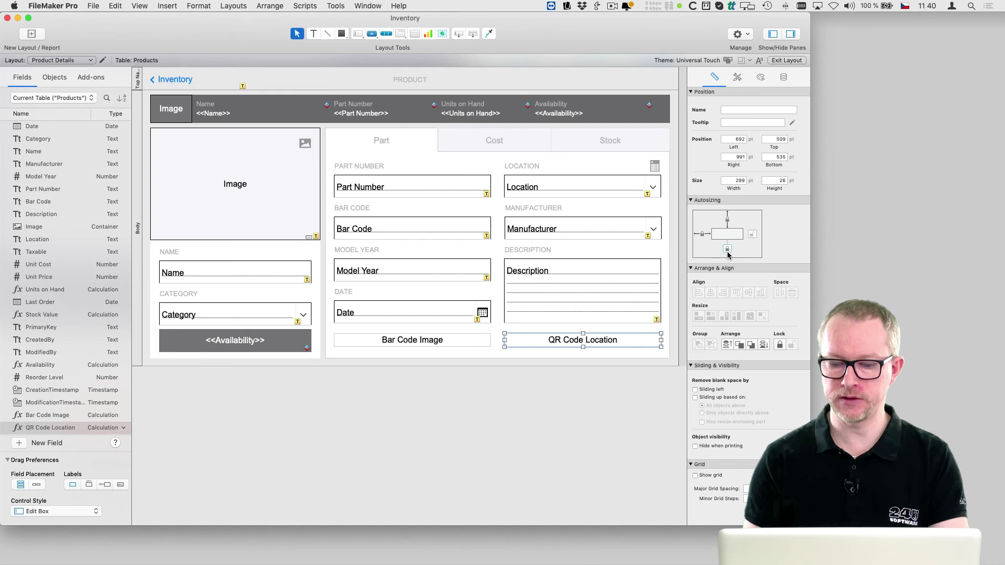
{"action": "left_click", "coordinate": [784, 77]}
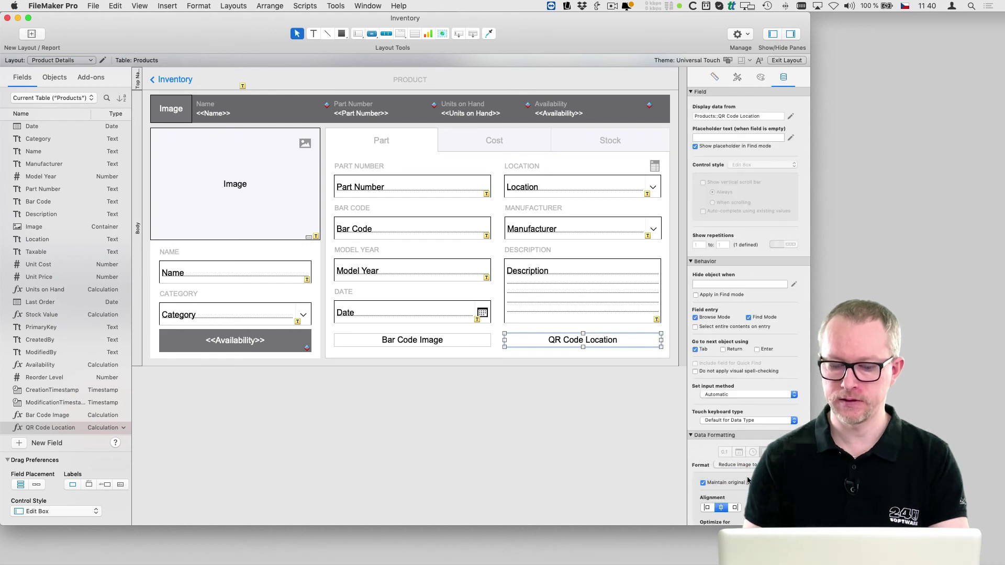
Switch to Browse mode and save the layout changes
{"action": "left_click", "coordinate": [140, 5]}
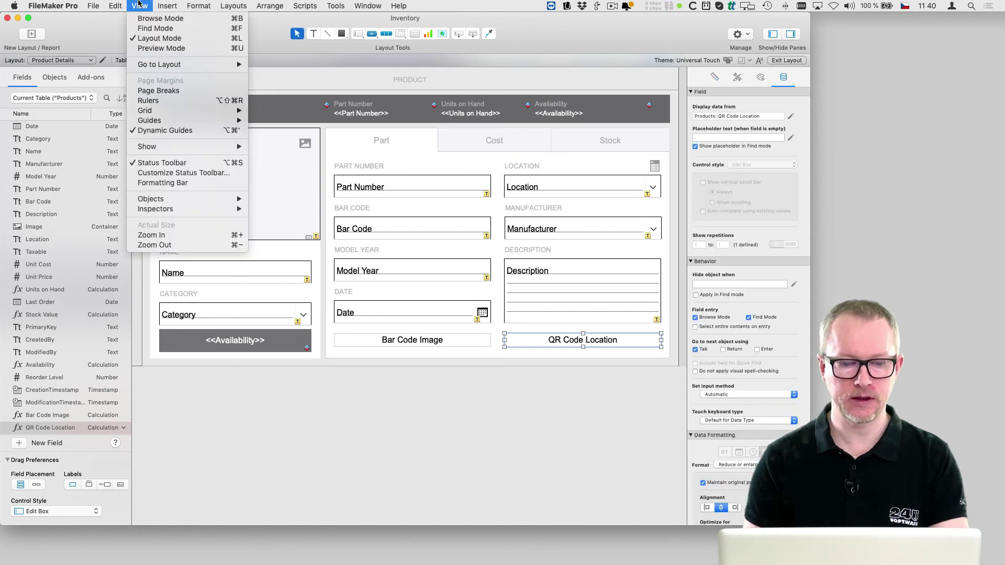
{"action": "left_click", "coordinate": [162, 18]}
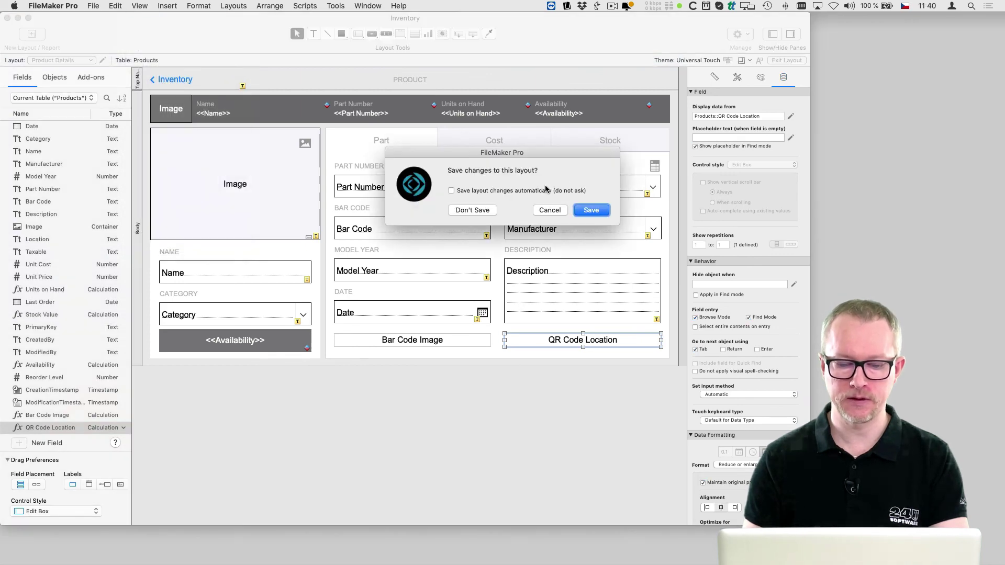
{"action": "left_click", "coordinate": [579, 213]}
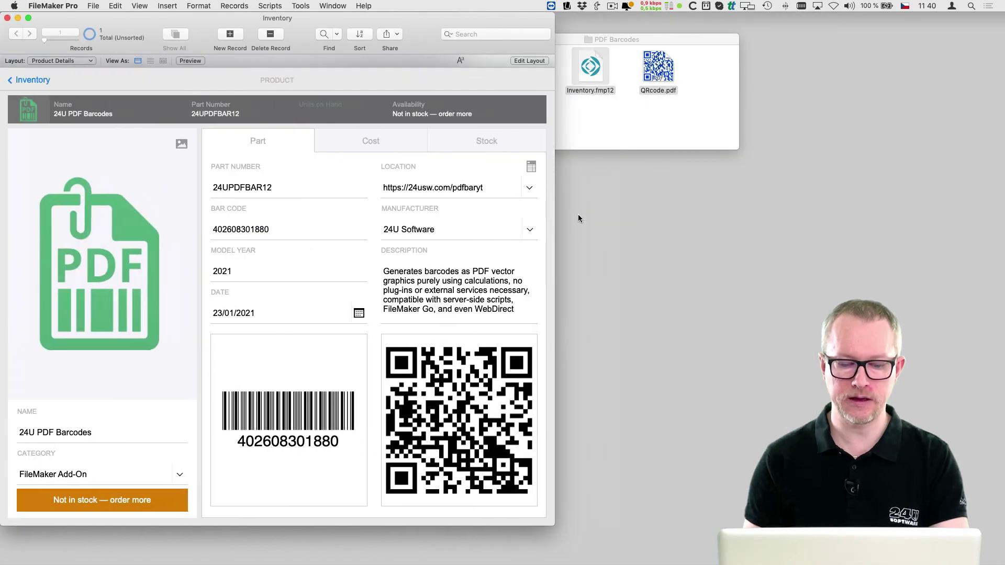